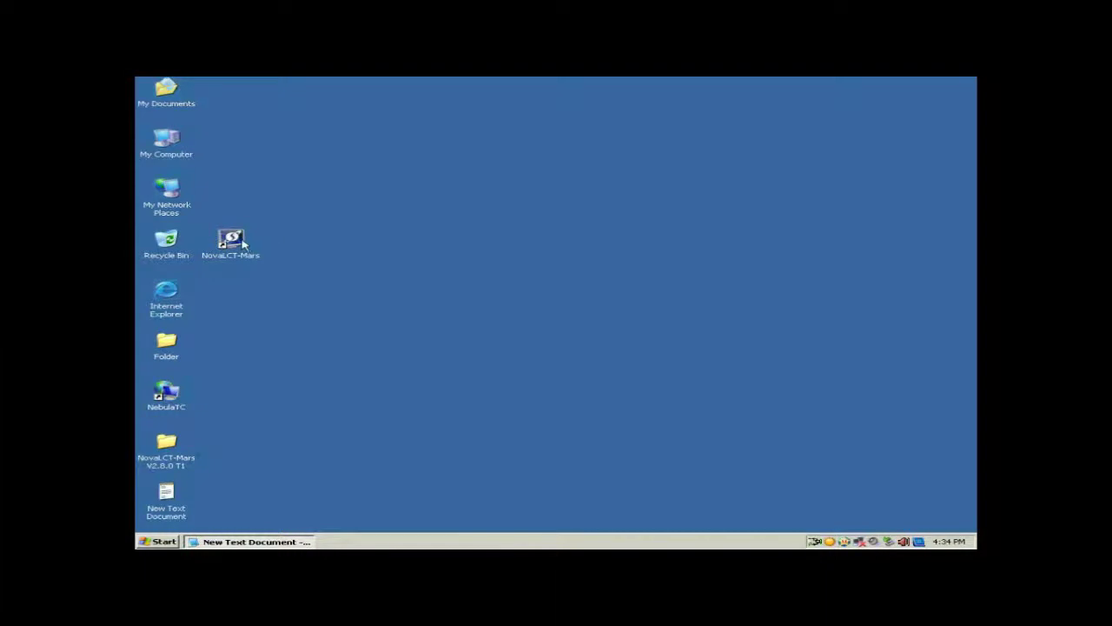
Step: Launch NovaLCT-Mars and start Advanced Login from the User menu
double_click(243, 245)
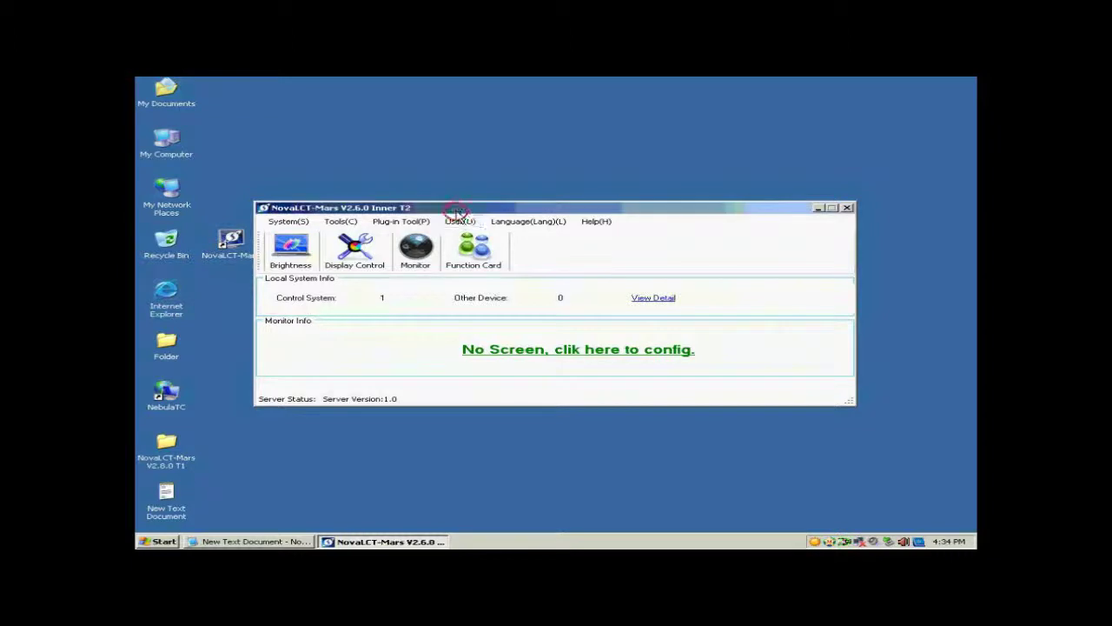
left_click(463, 222)
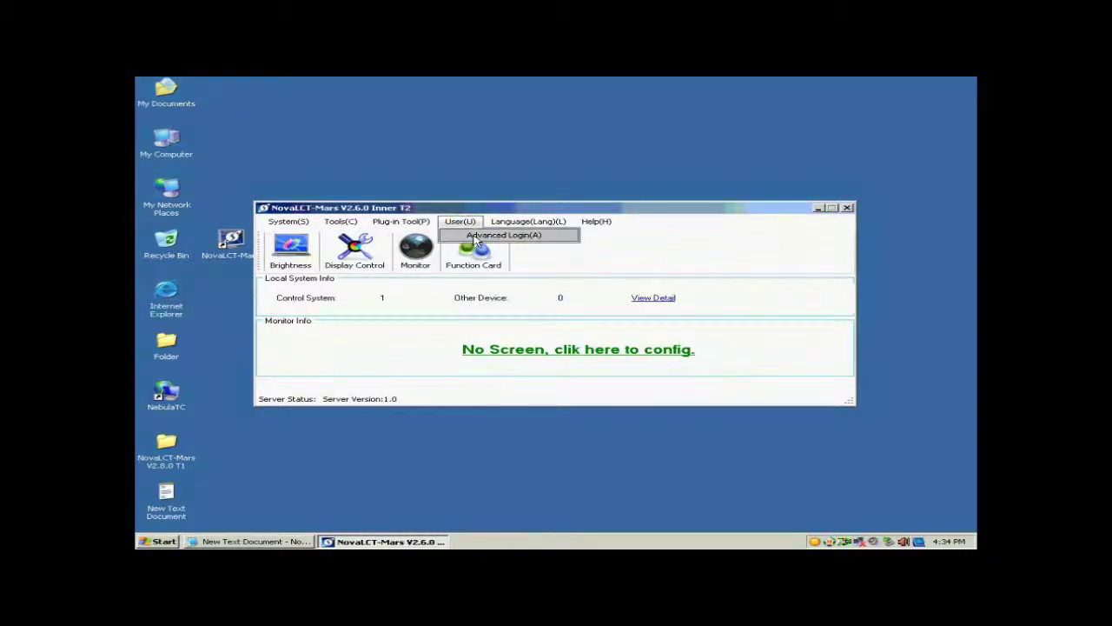
left_click(474, 237)
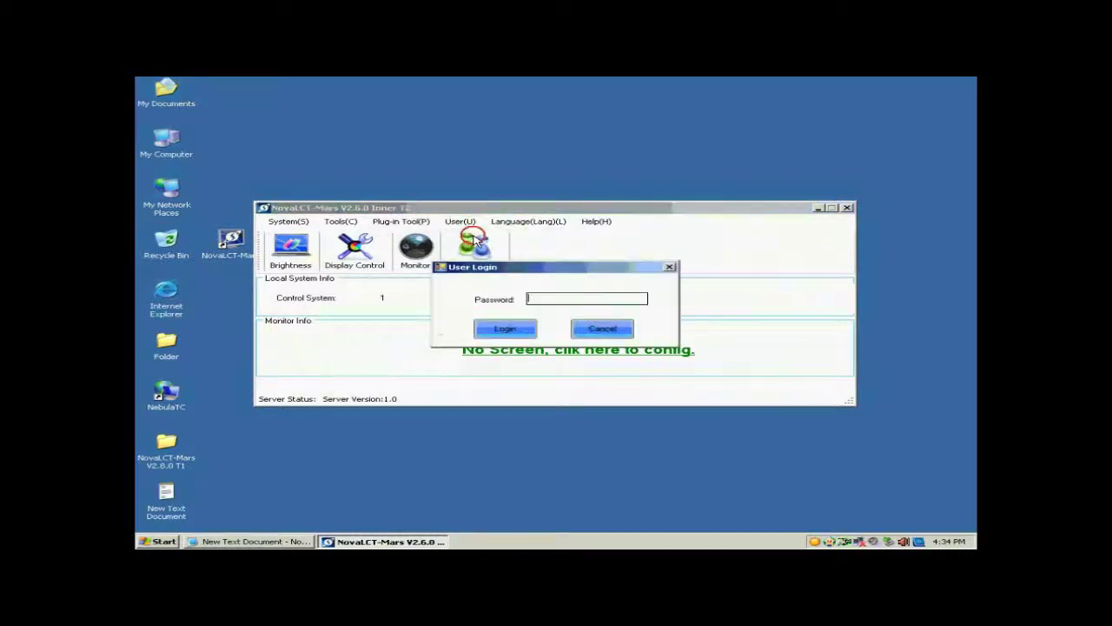
Step: Copy the password from the Notepad note and enter it in the advanced login field
left_click(285, 542)
left_click_drag(647, 424, 613, 424)
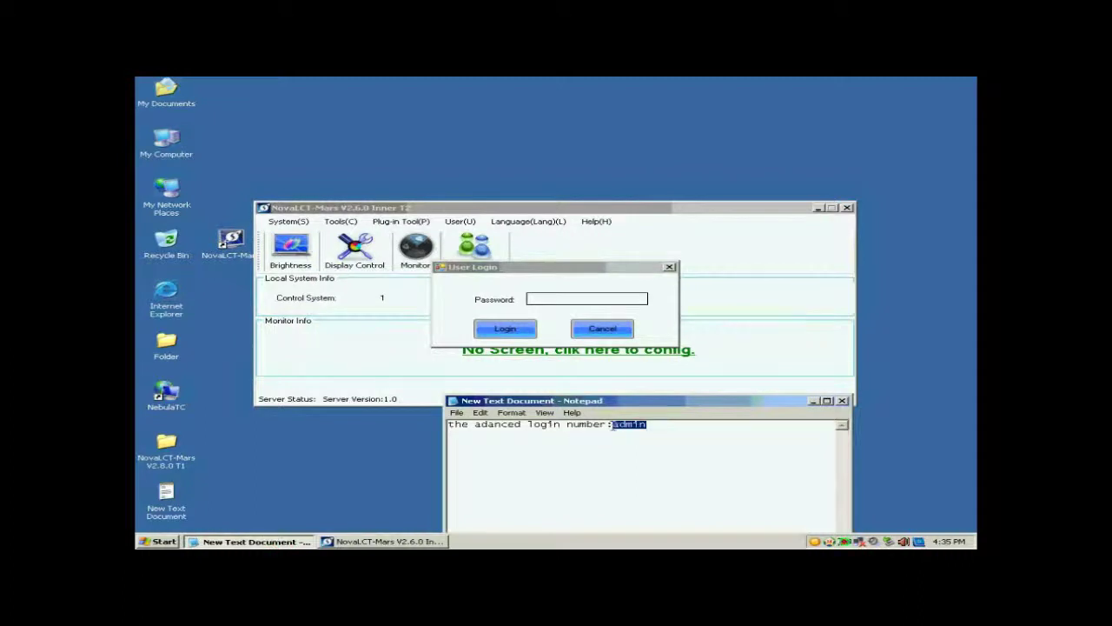
left_click(586, 300)
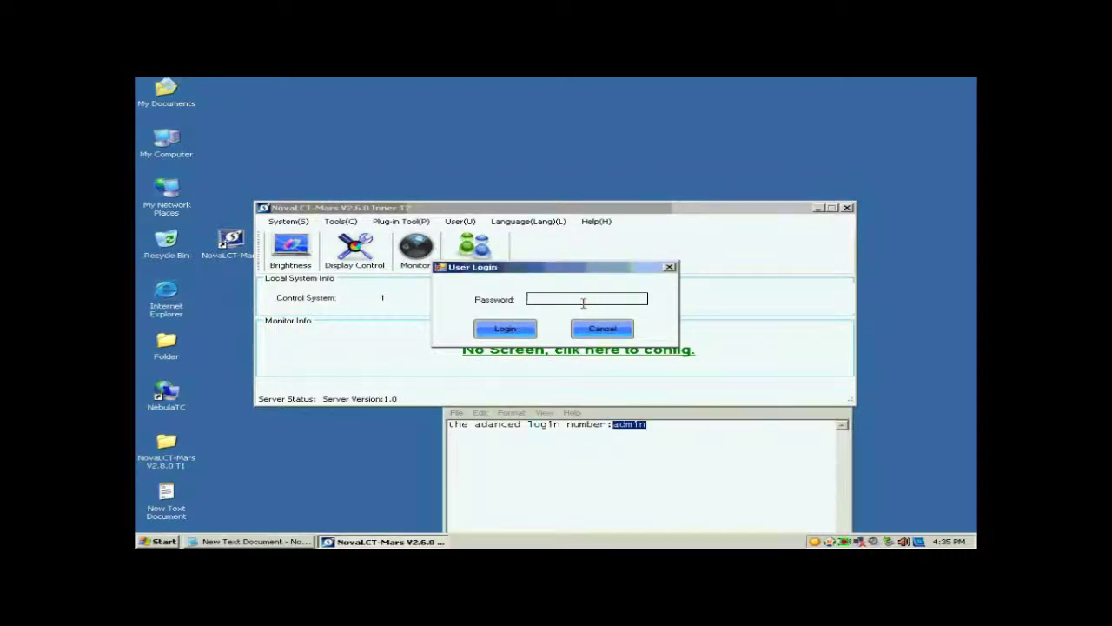
type("admin")
Step: Complete the advanced login and open Screen Config for the connected screen
left_click(505, 329)
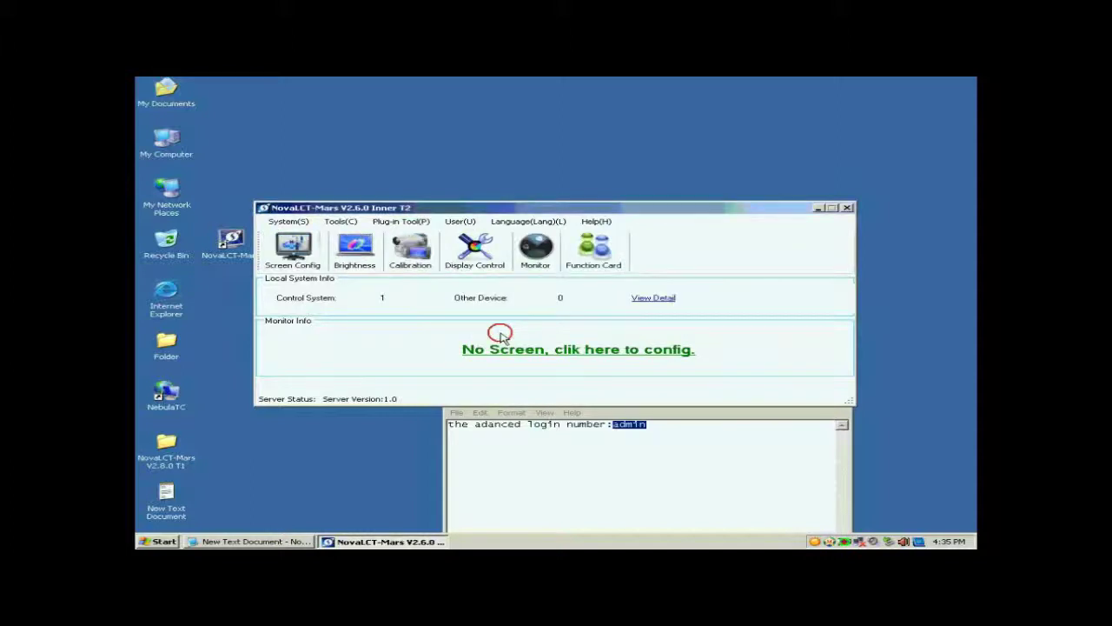
left_click(304, 259)
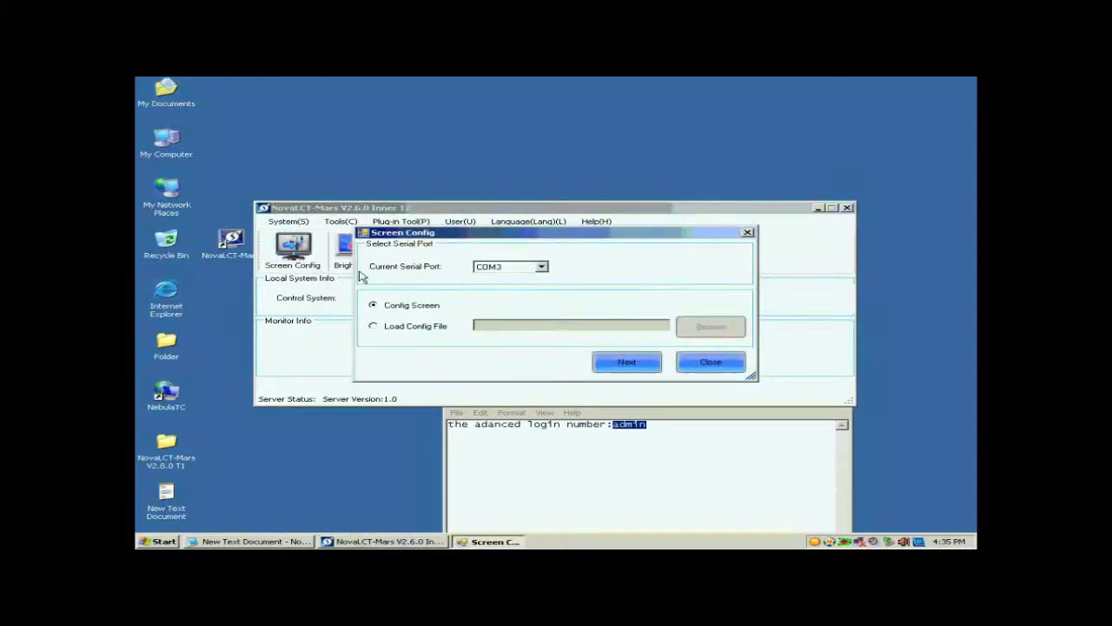
left_click(618, 366)
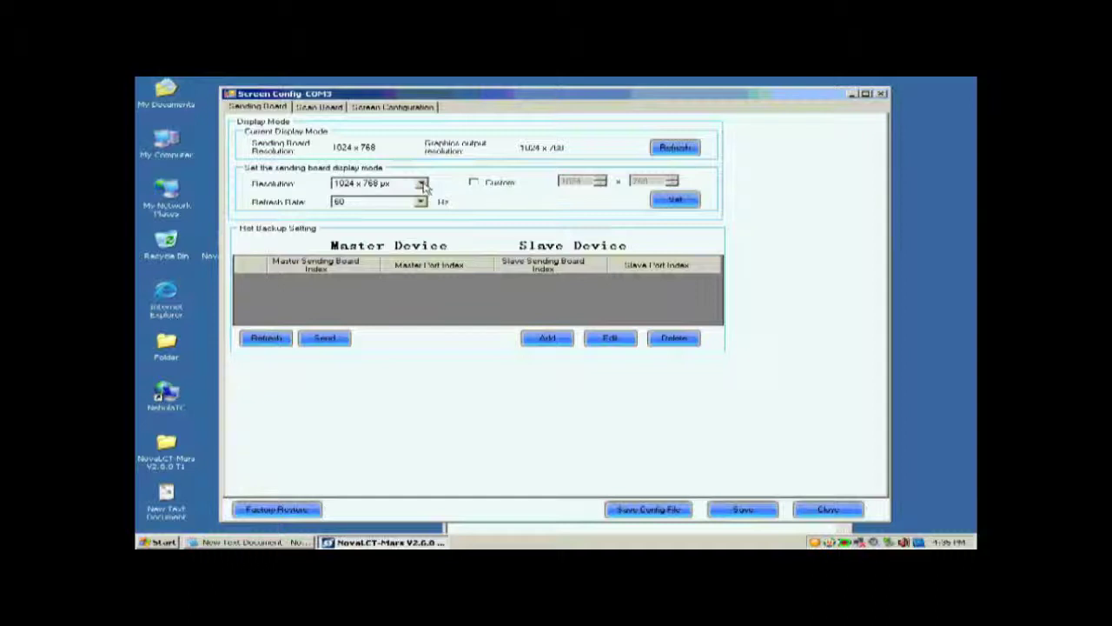
Step: Apply the sending board display mode of 1024 x 768 px at 60 Hz
left_click(422, 183)
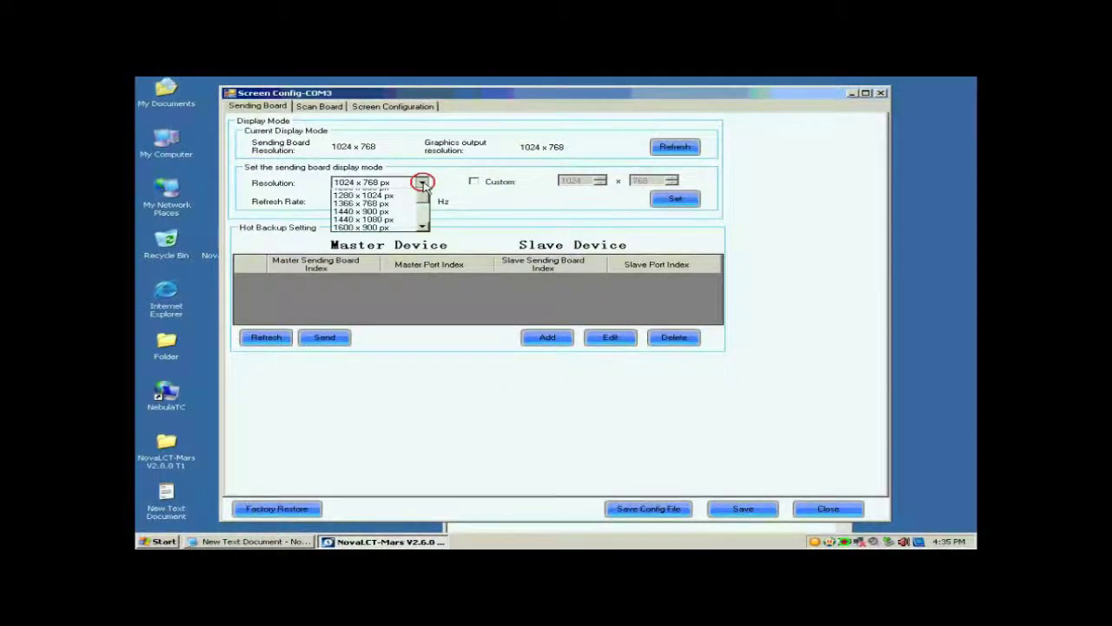
left_click(389, 189)
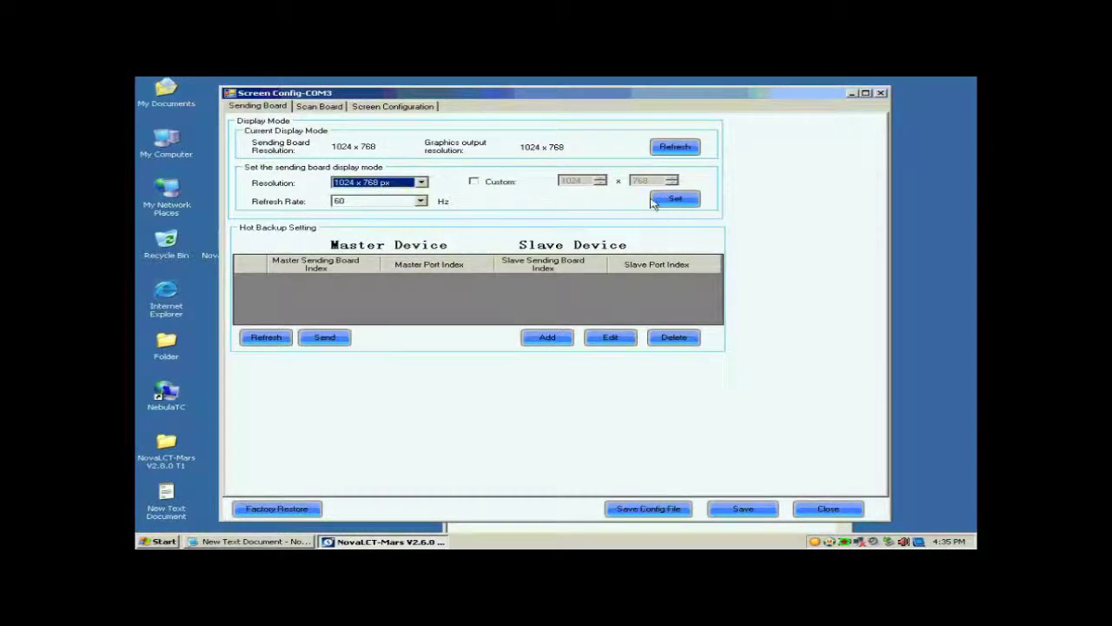
left_click(655, 201)
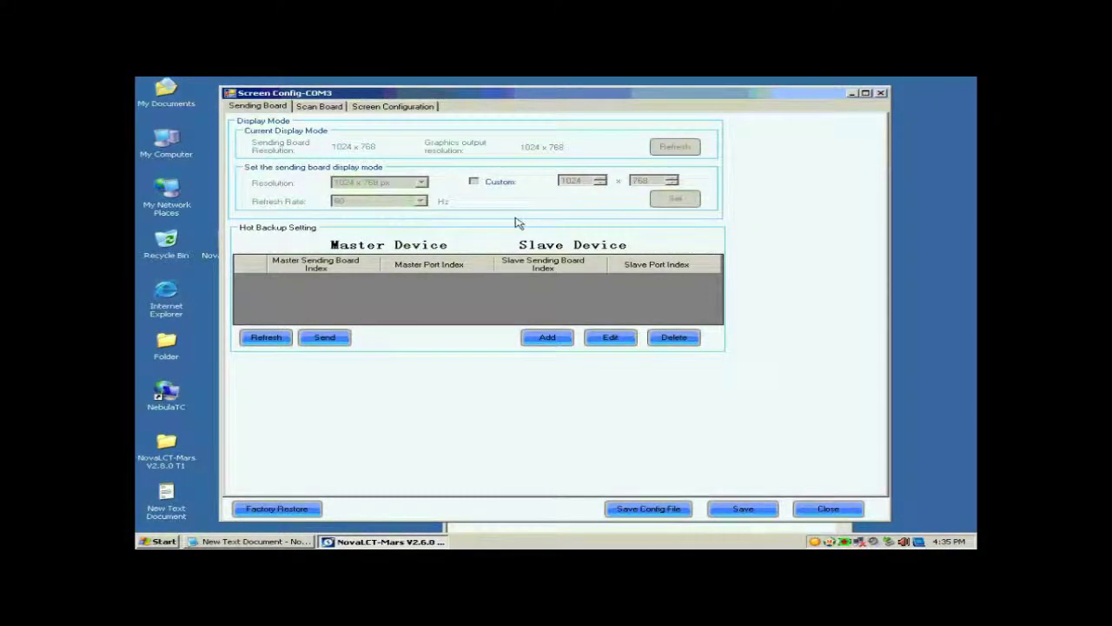
Step: On the Scan Board tab, start Smart Setting with Option 1 to reach Step 1
left_click(318, 106)
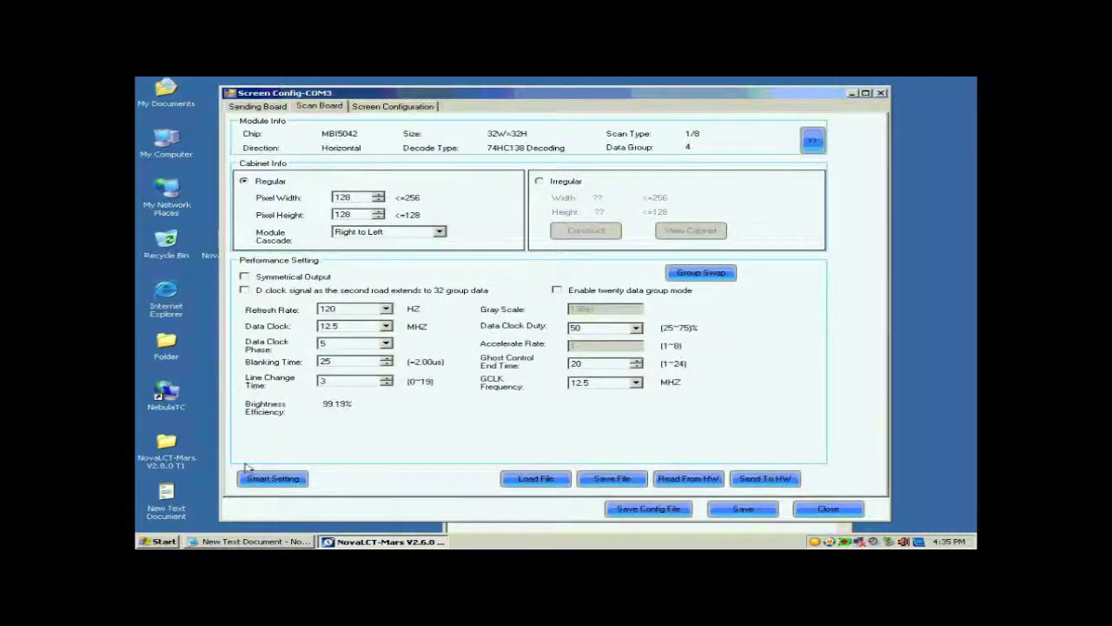
left_click(273, 479)
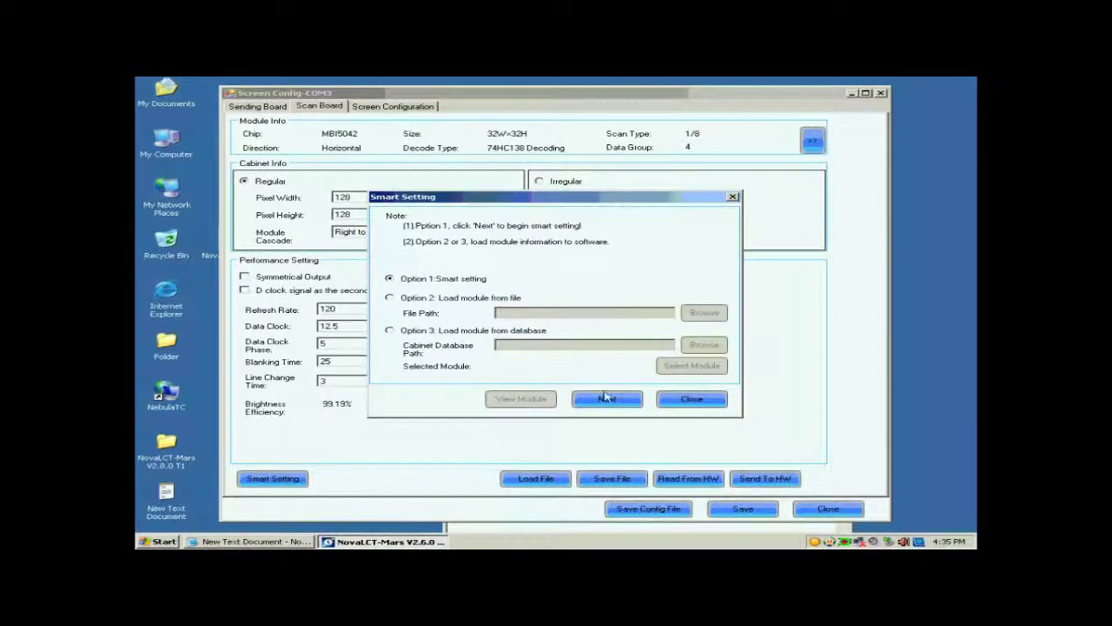
left_click(604, 400)
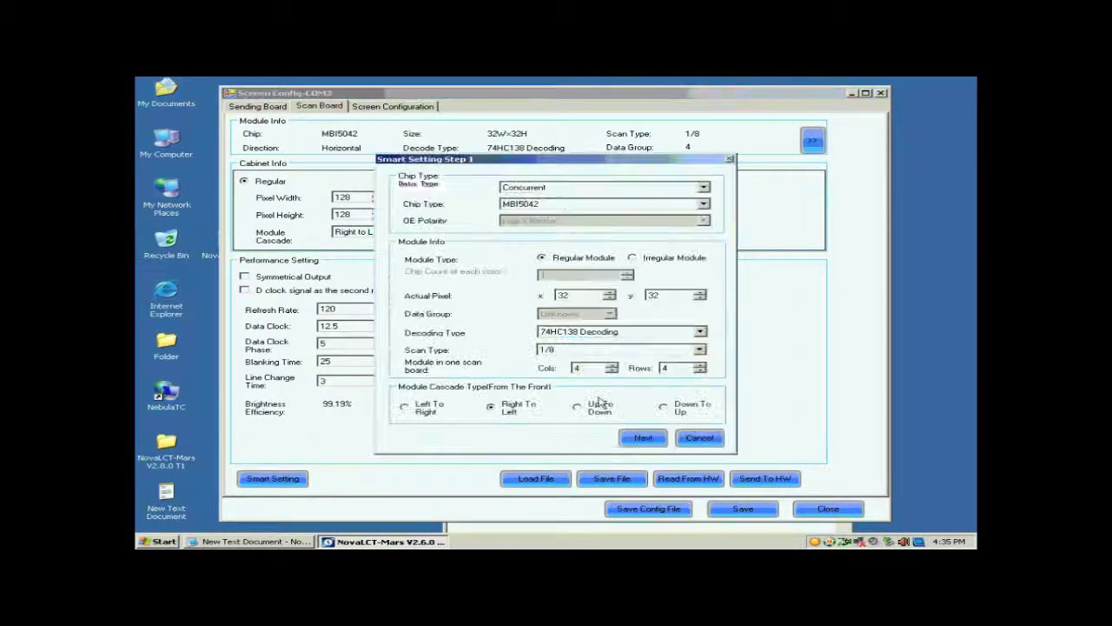
Step: Keep Concurrent data type, choose chip MBI5036 and a regular 32×32 module
left_click(557, 188)
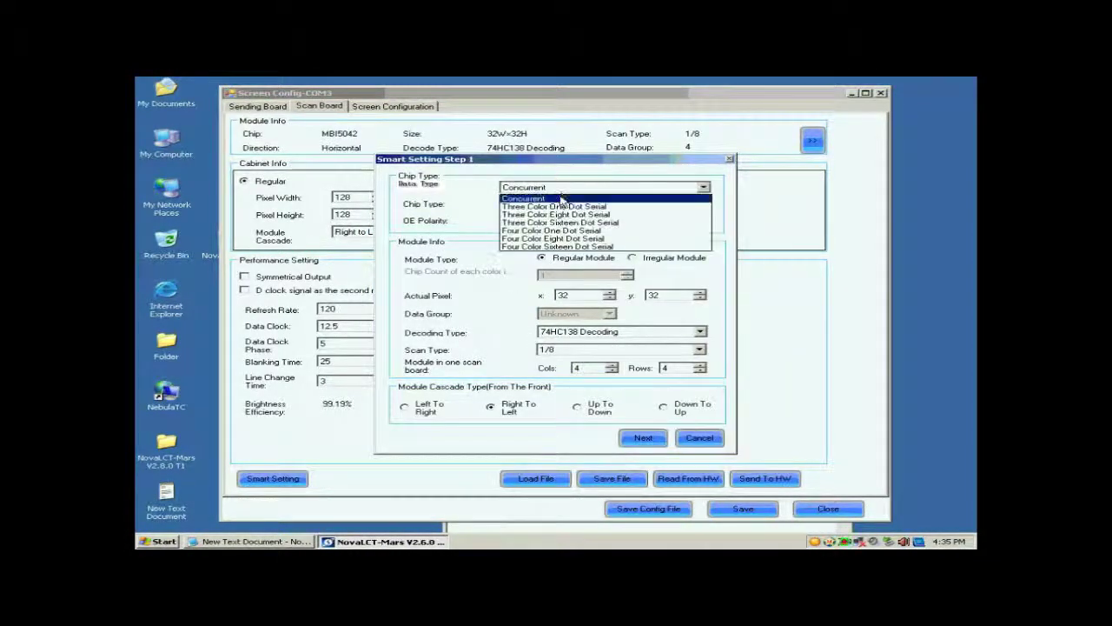
left_click(558, 188)
left_click(559, 205)
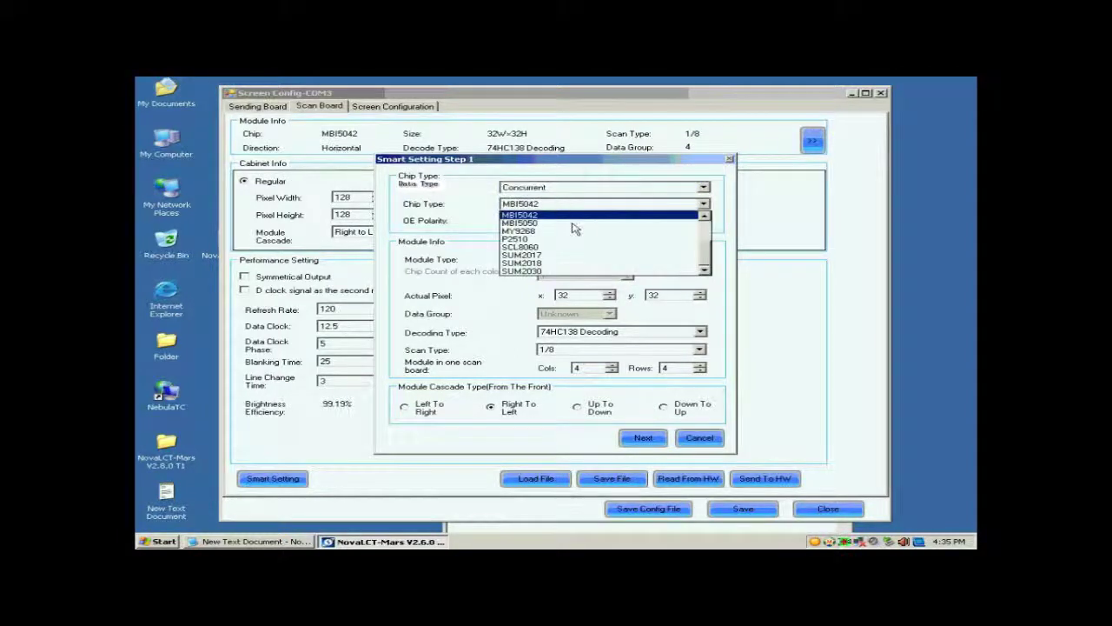
scroll(705, 250, "up", 2)
scroll(706, 250, "up", 1)
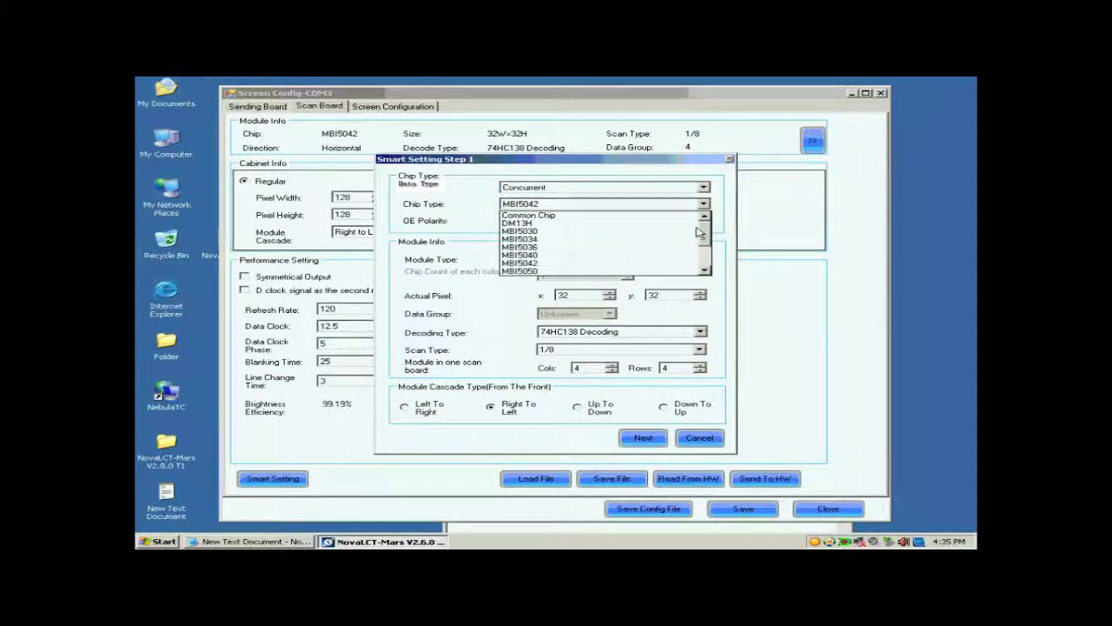
left_click(563, 249)
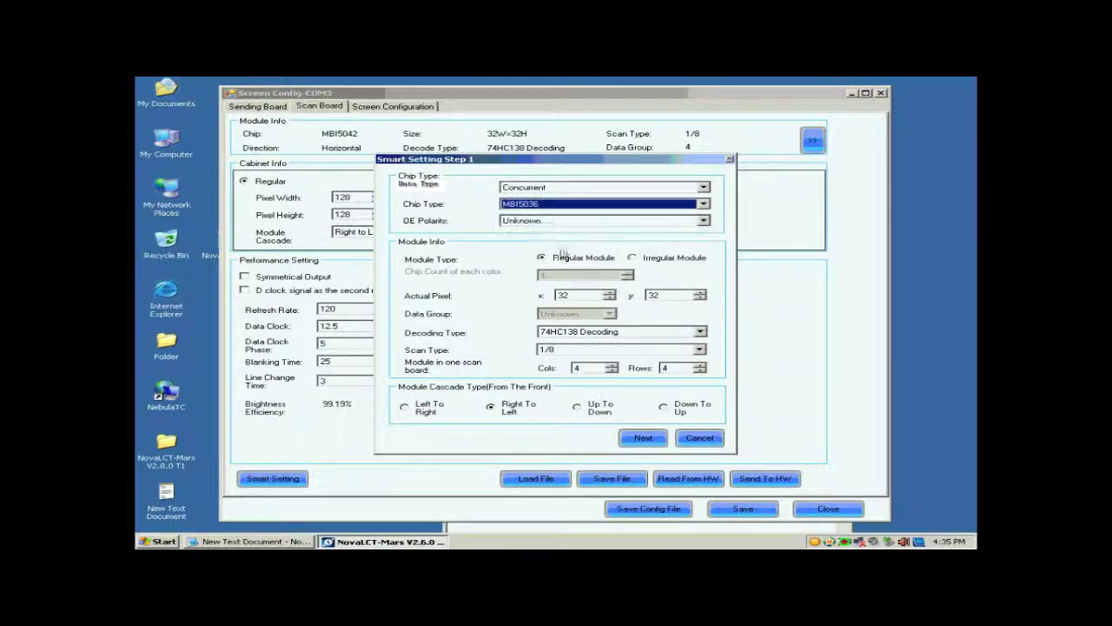
left_click(561, 261)
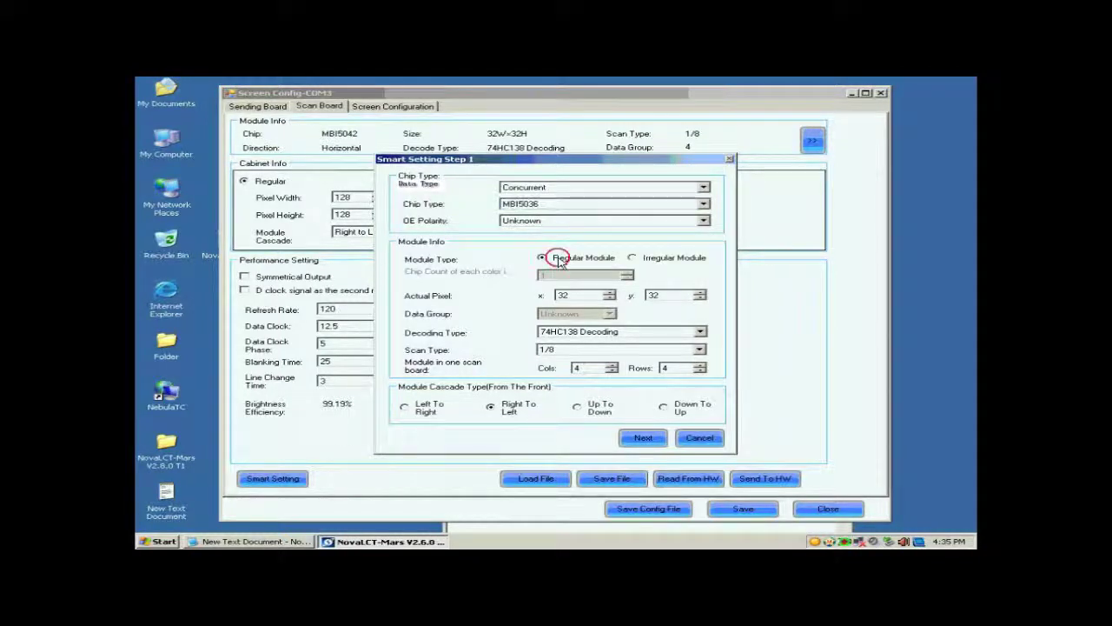
left_click(563, 294)
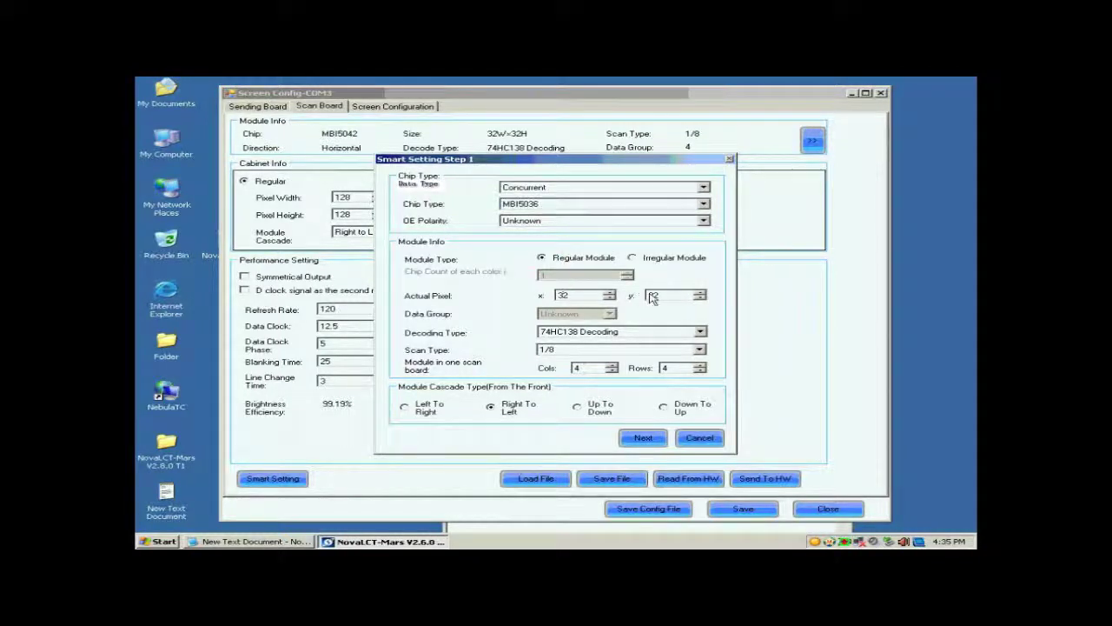
Step: Keep 74HC138 decoding and change the scan type to Unknown
left_click(589, 337)
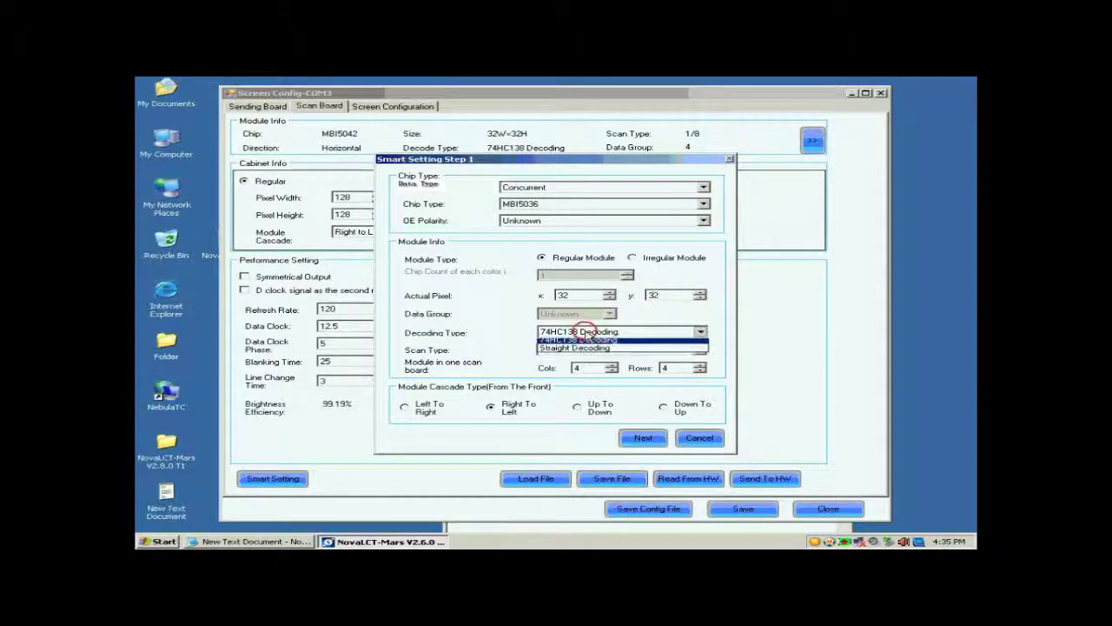
left_click(589, 349)
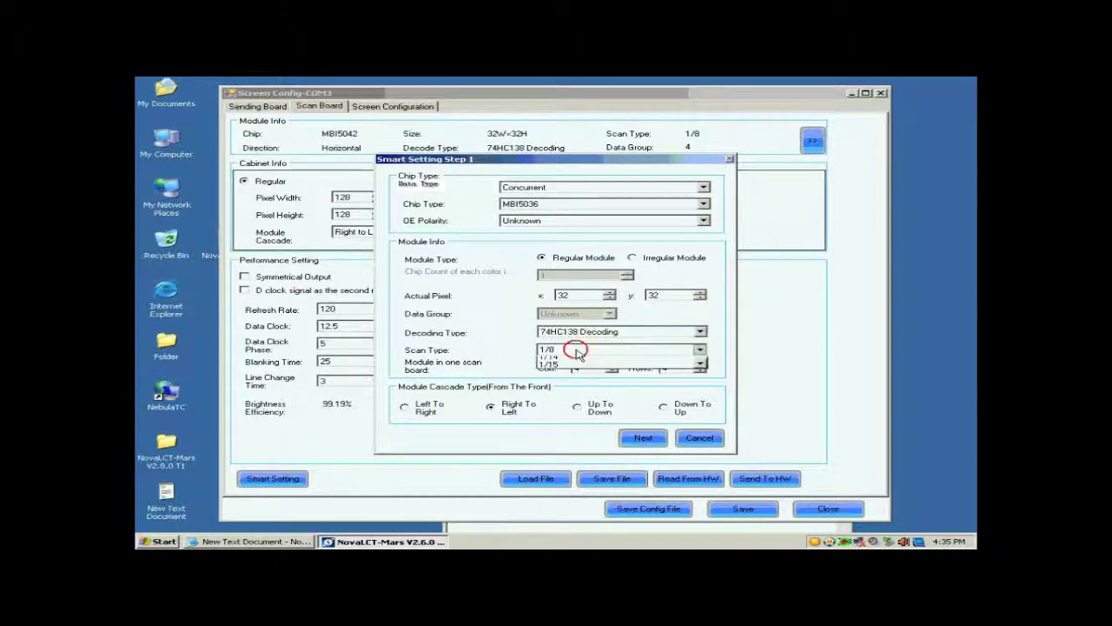
left_click(589, 349)
left_click(596, 354)
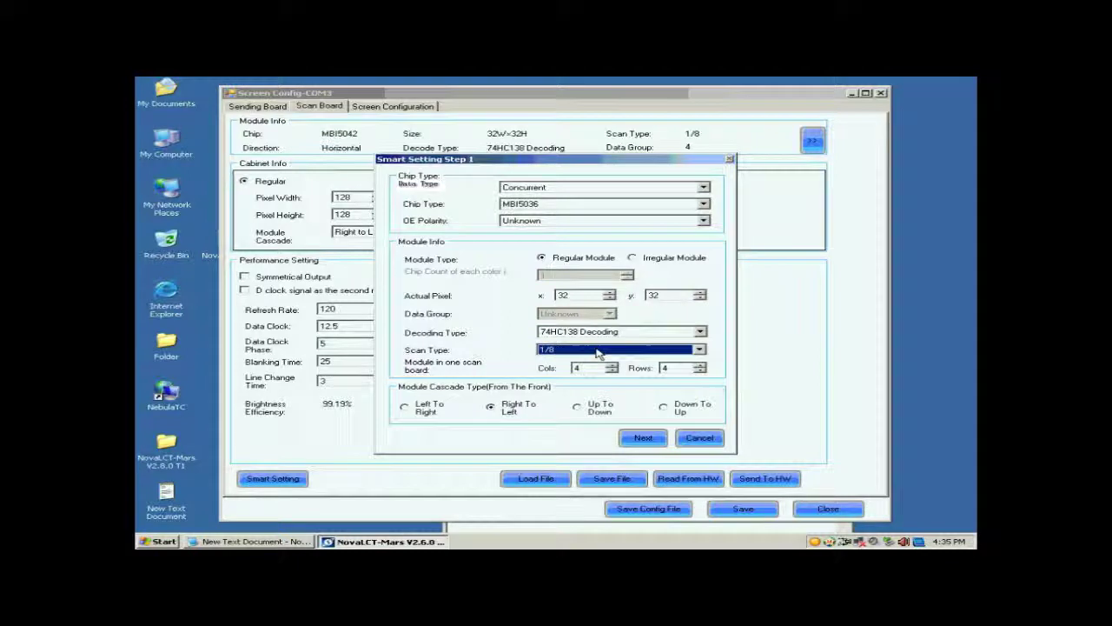
left_click(672, 350)
left_click_drag(706, 403, 704, 367)
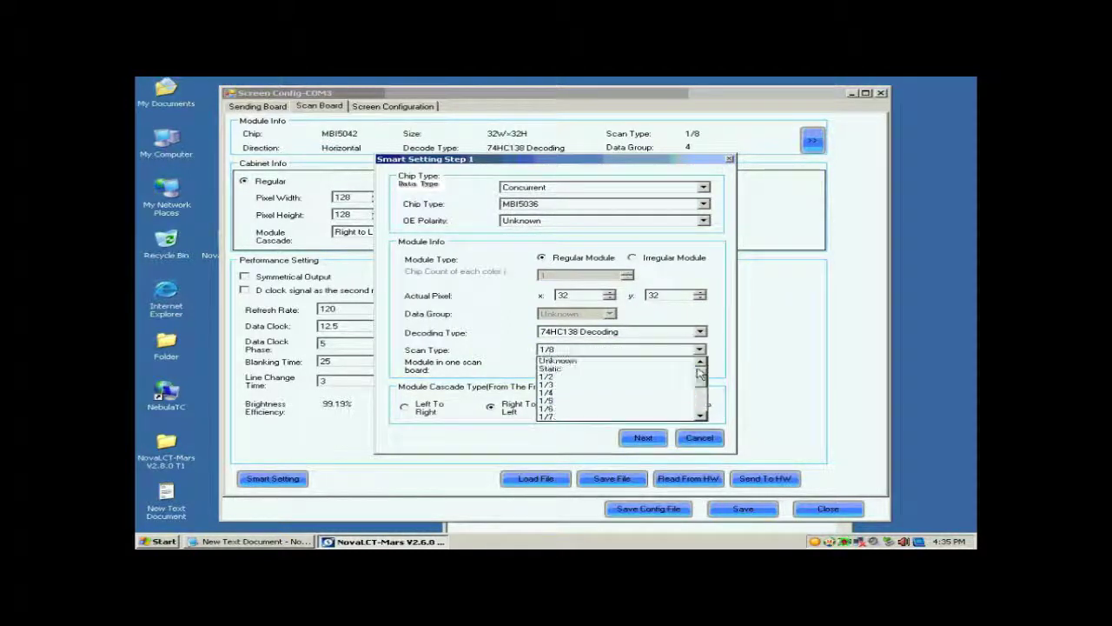
left_click(656, 362)
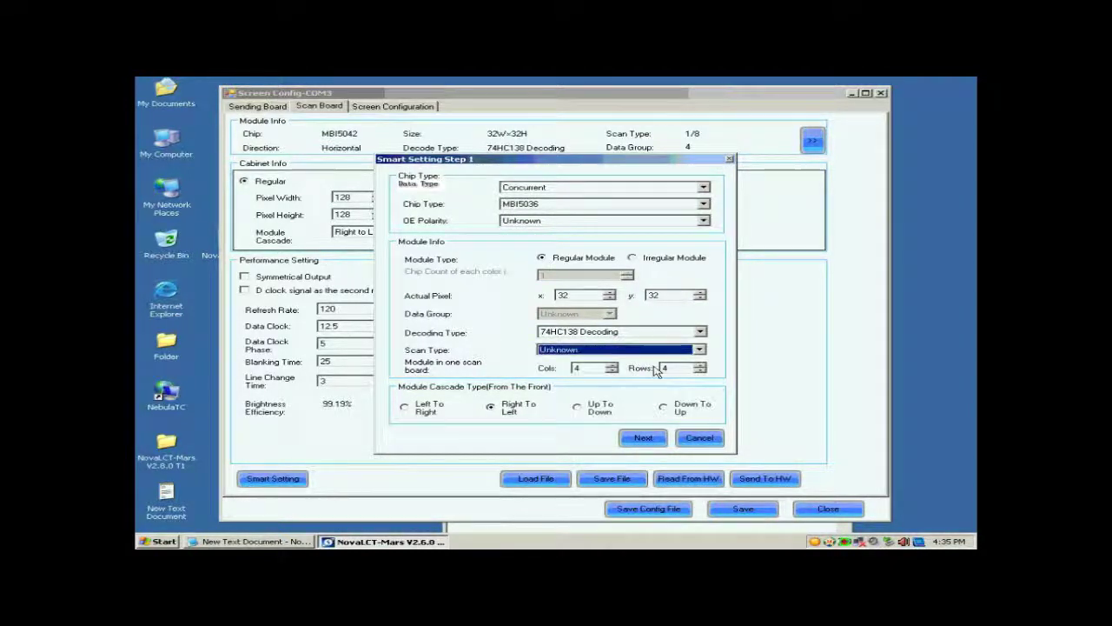
Step: Set modules per scan board to 1 column and 1 row
double_click(598, 368)
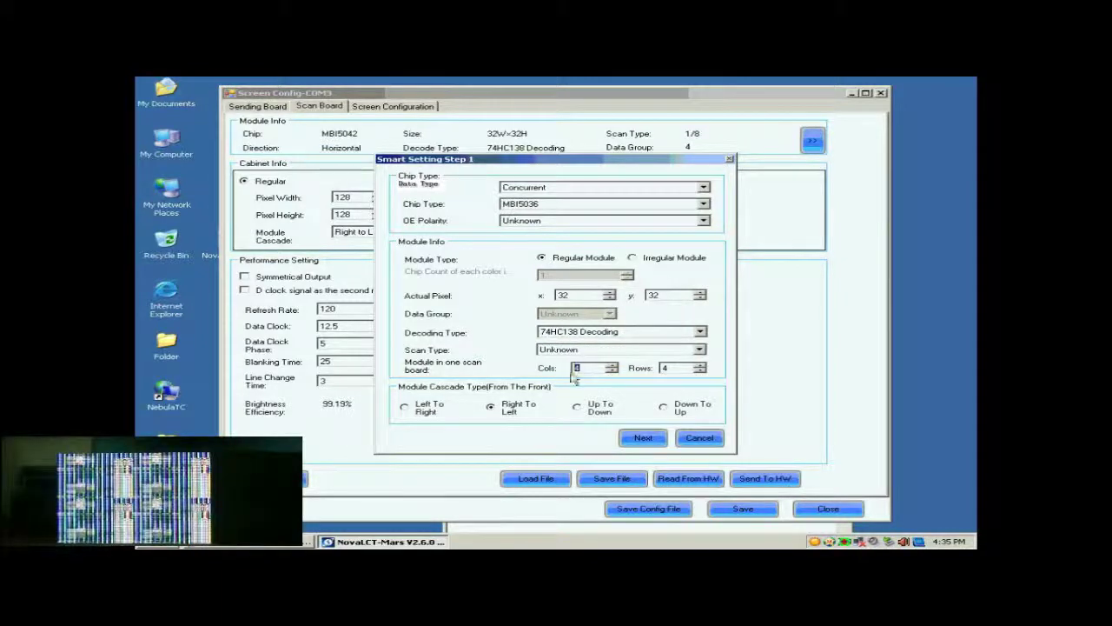
type("1")
double_click(666, 367)
type("1")
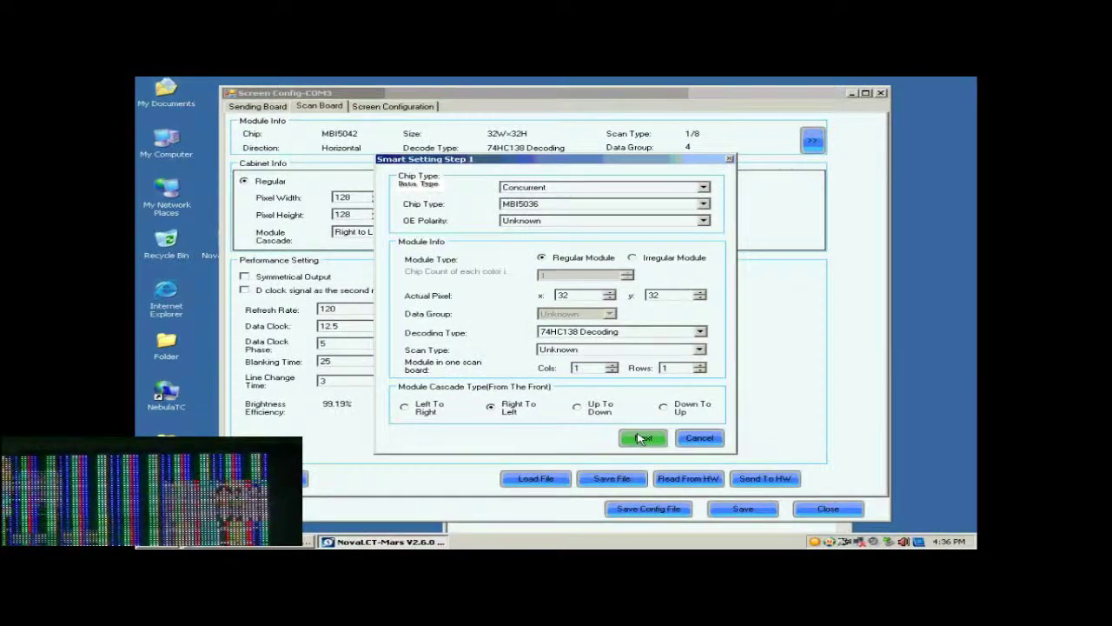
Step: Confirm Step 1, choose Black in Step 2, and check status colours 1–4 in Step 3
left_click(642, 439)
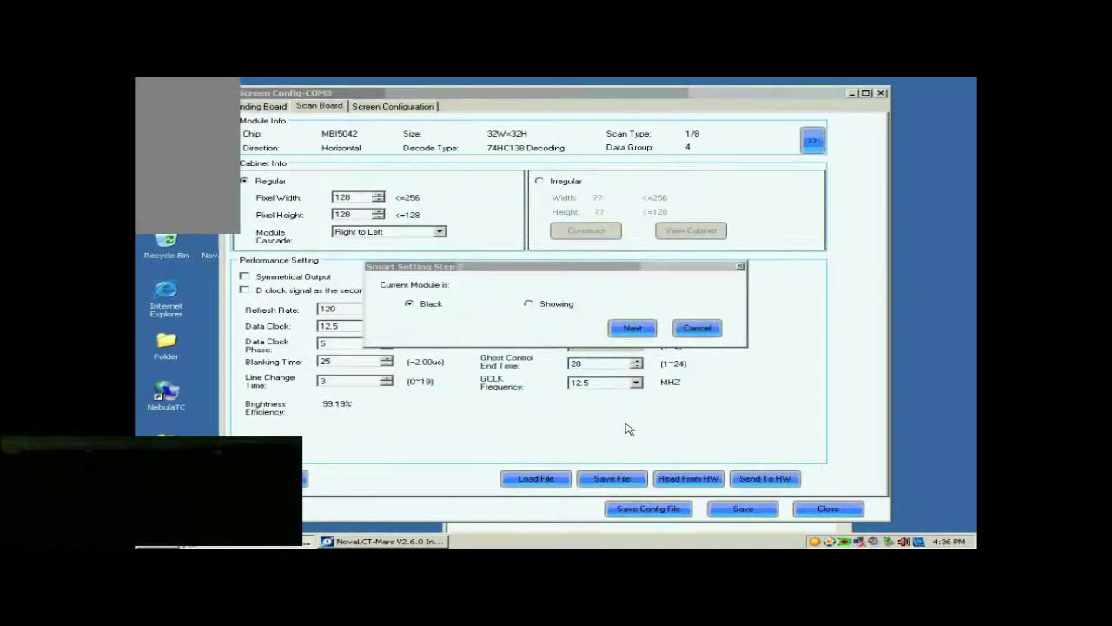
left_click(629, 329)
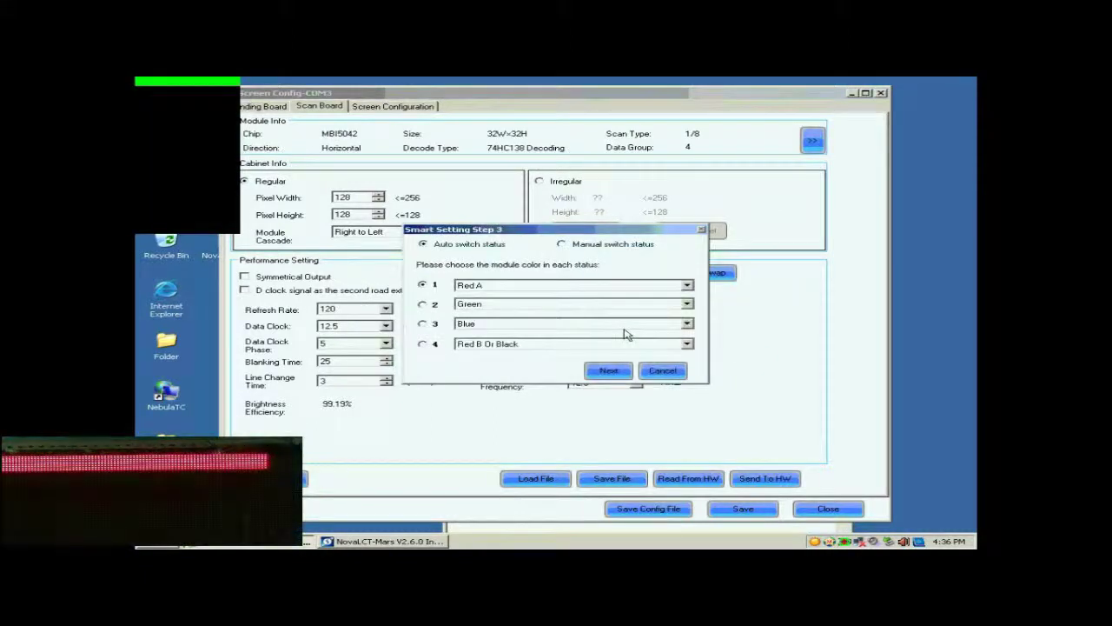
left_click(423, 304)
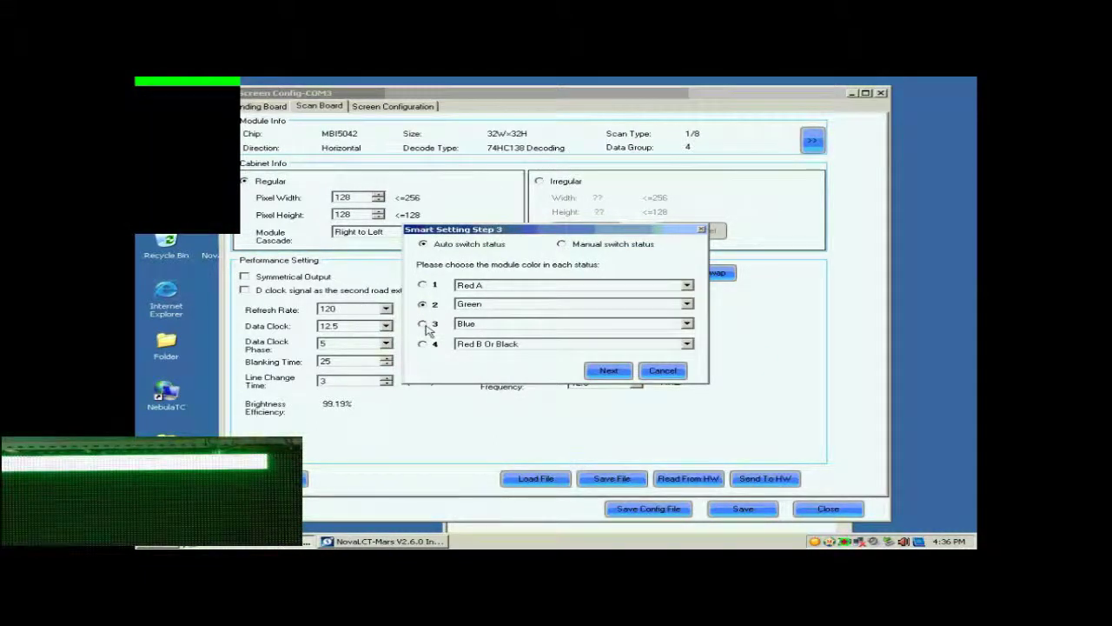
left_click(423, 324)
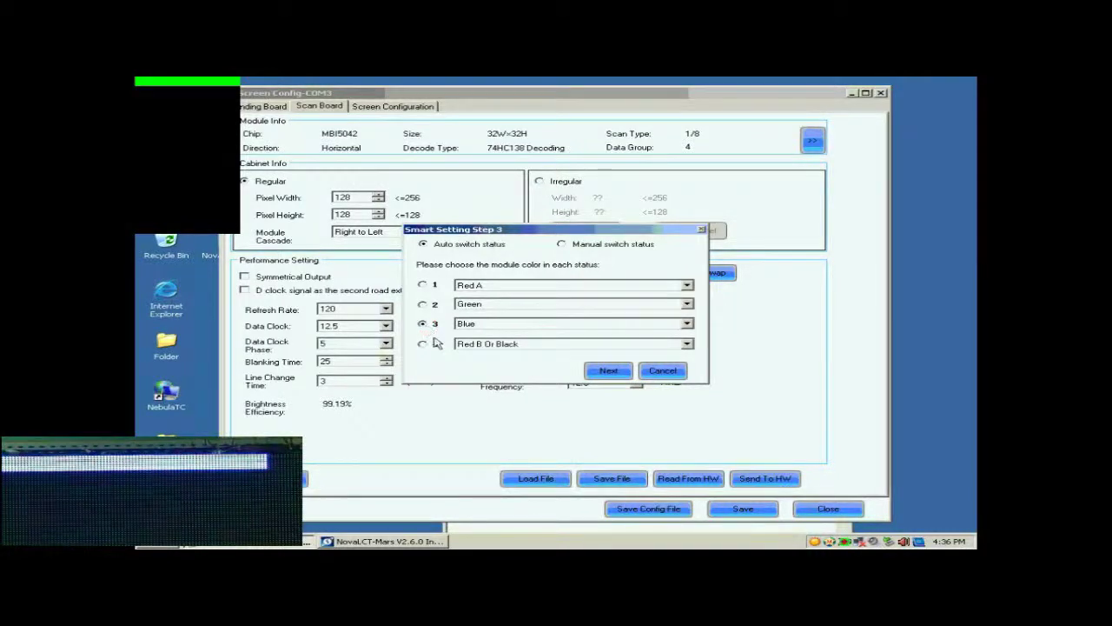
left_click(424, 346)
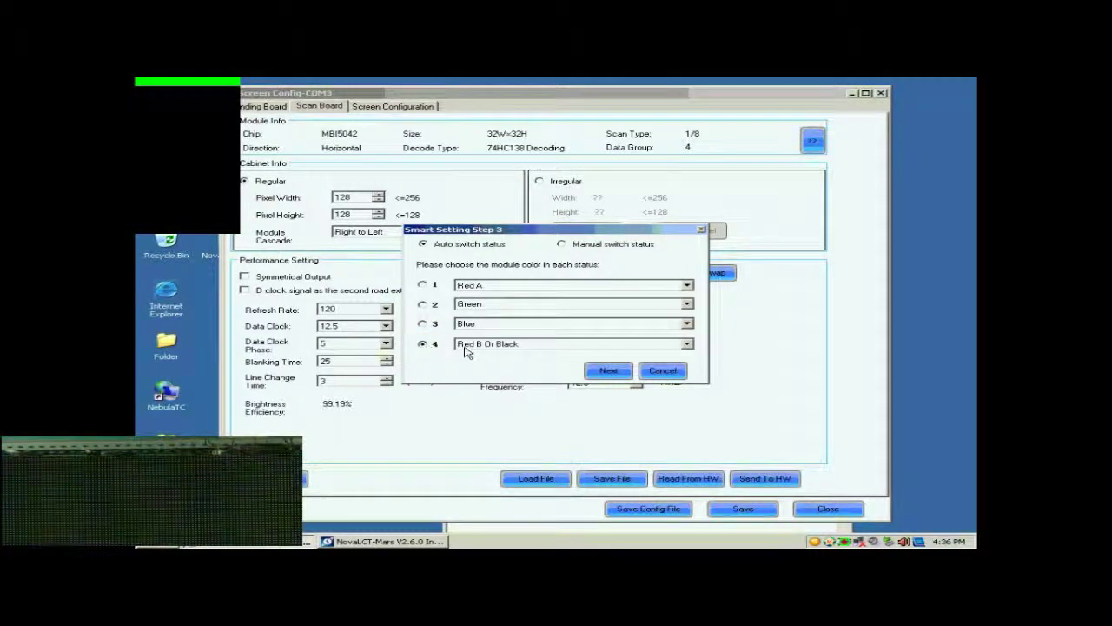
left_click(608, 371)
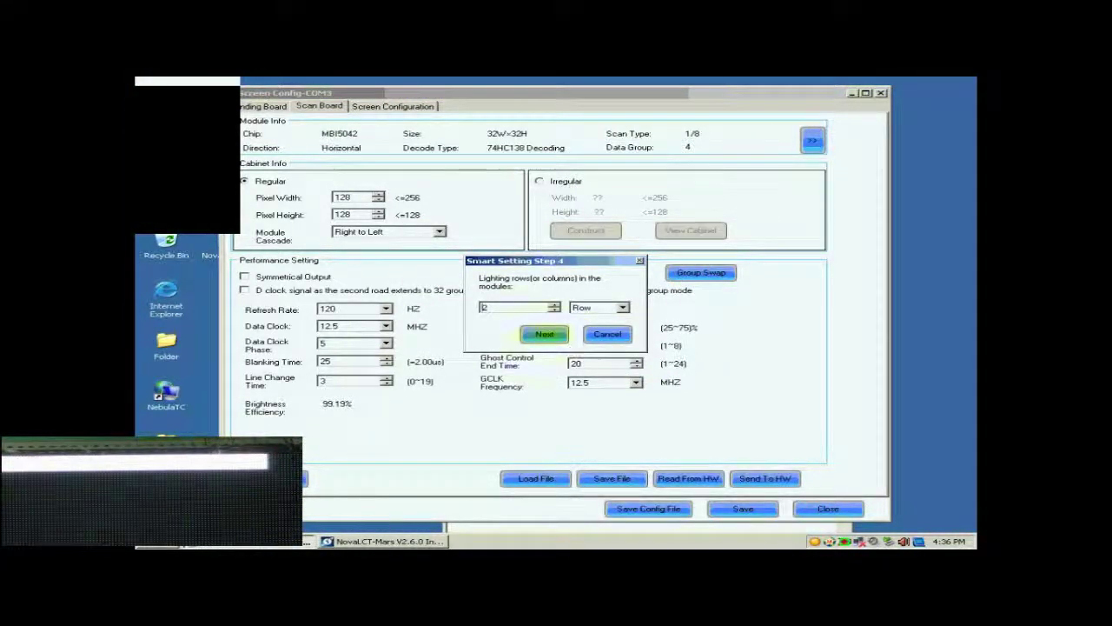
Step: Enter 8 lighting rows in Step 4 and 1 in Step 5 to reach Step 9
double_click(513, 308)
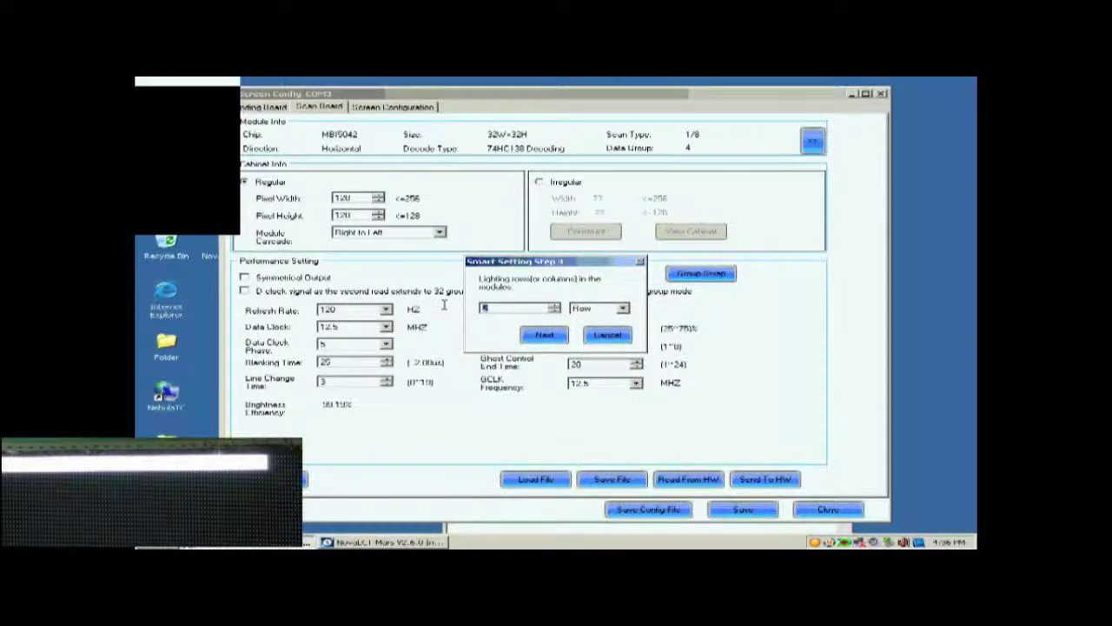
type("8")
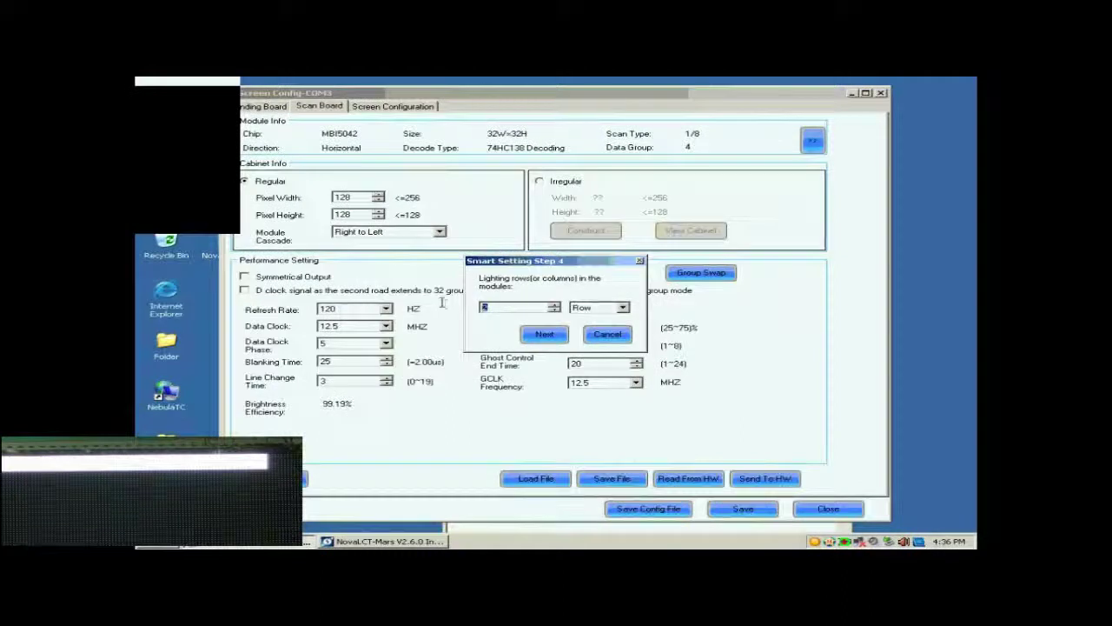
left_click(545, 334)
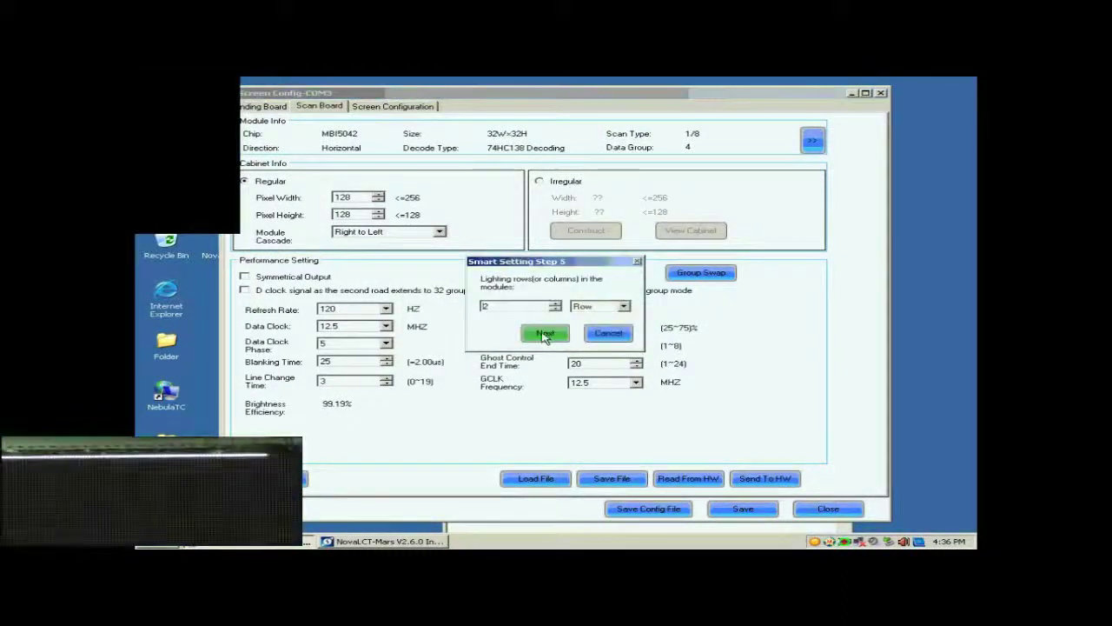
double_click(513, 306)
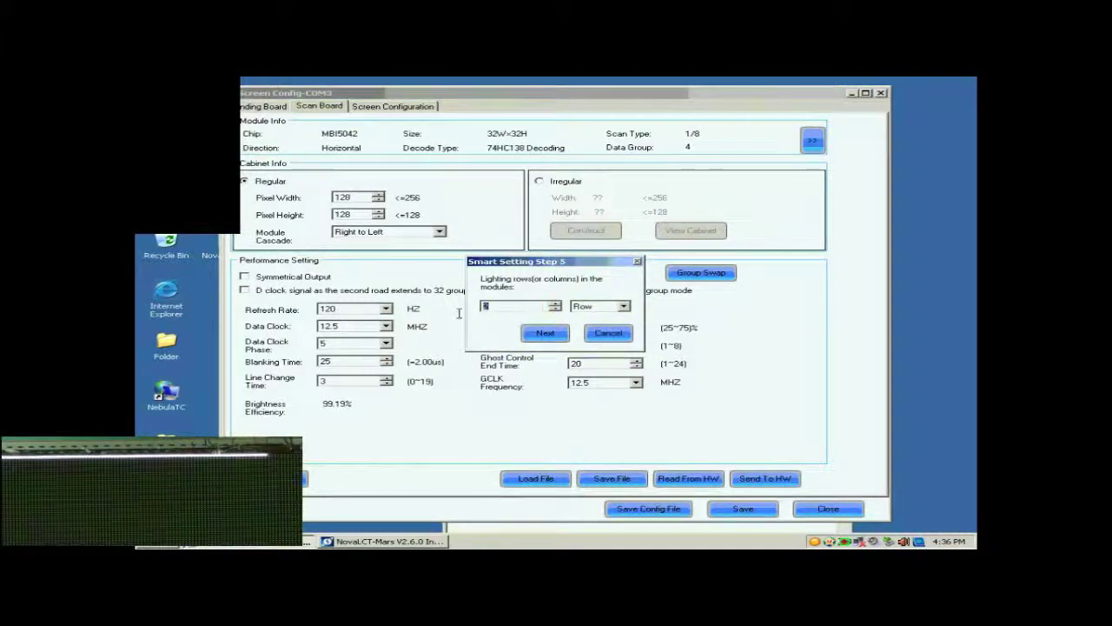
type("1")
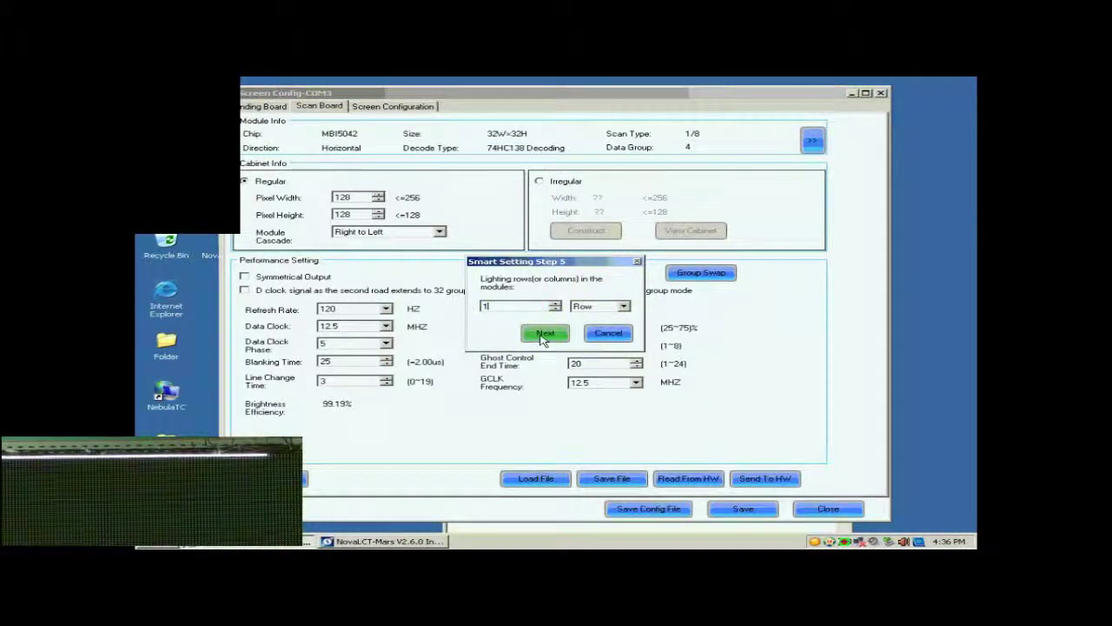
left_click(541, 336)
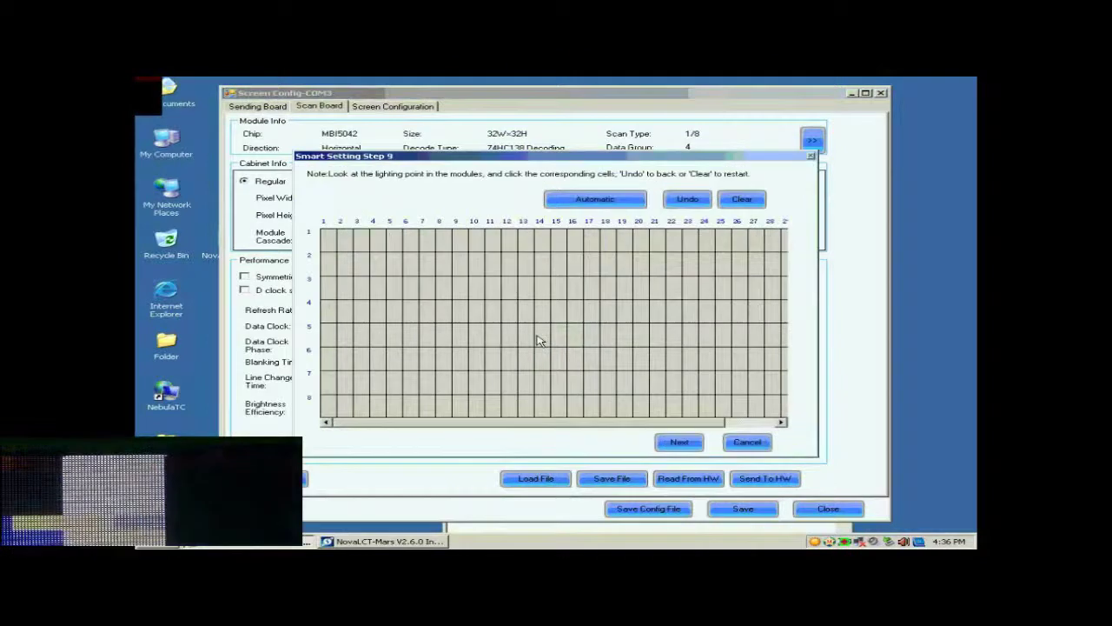
Step: Mark the lit points along row 1 of the Step 9 grid and auto-fill the rest
left_click(330, 245)
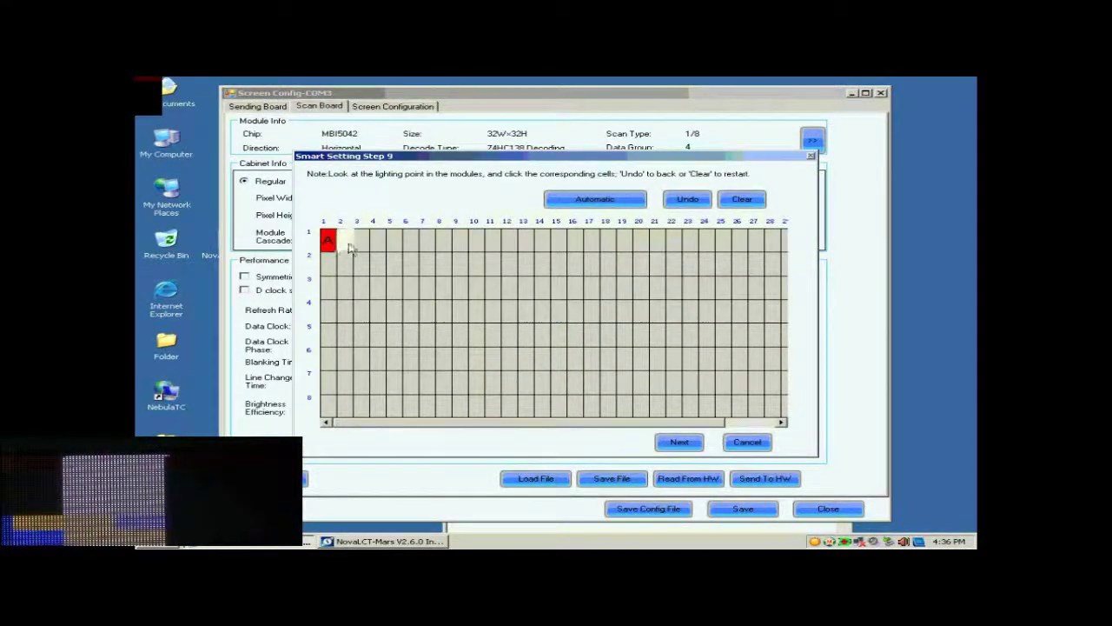
left_click(363, 247)
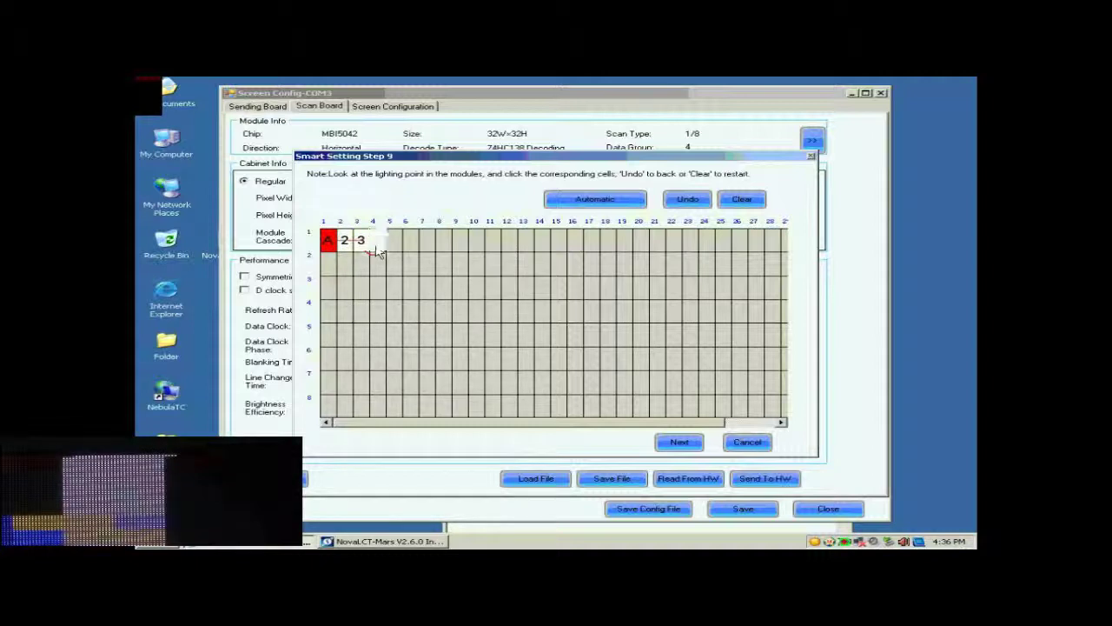
left_click(379, 247)
left_click(394, 247)
left_click(411, 246)
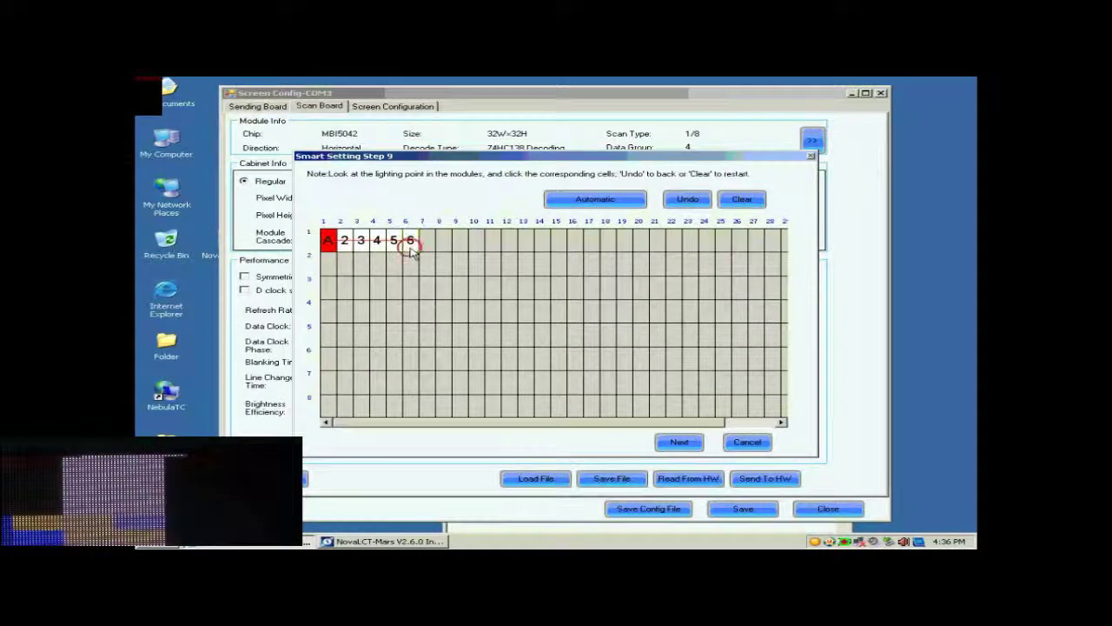
left_click(427, 246)
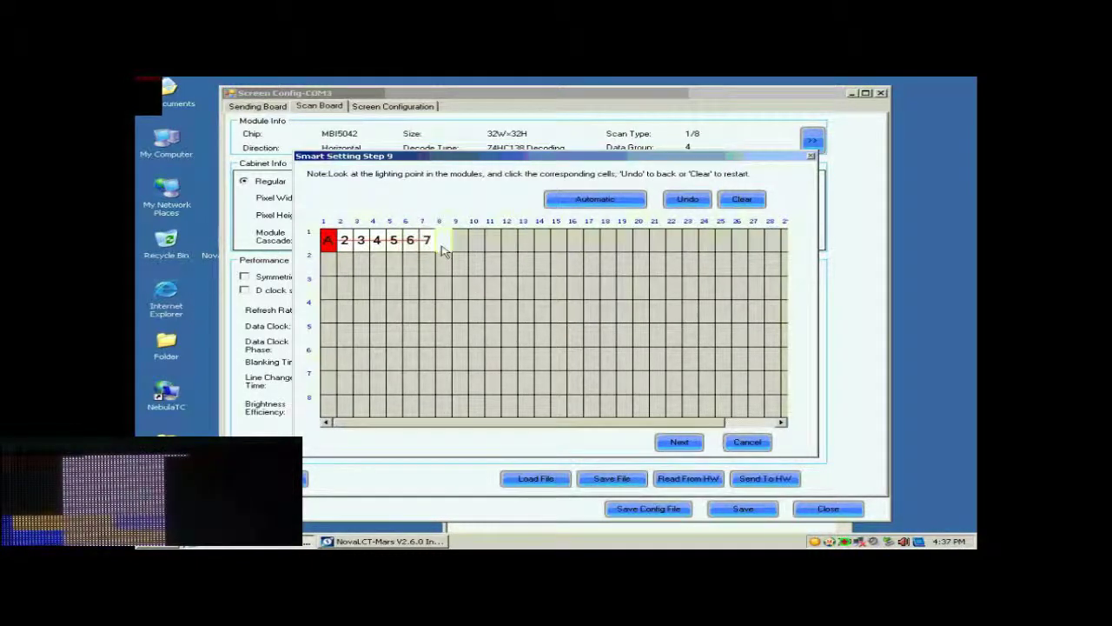
left_click(443, 246)
left_click(459, 246)
left_click(476, 246)
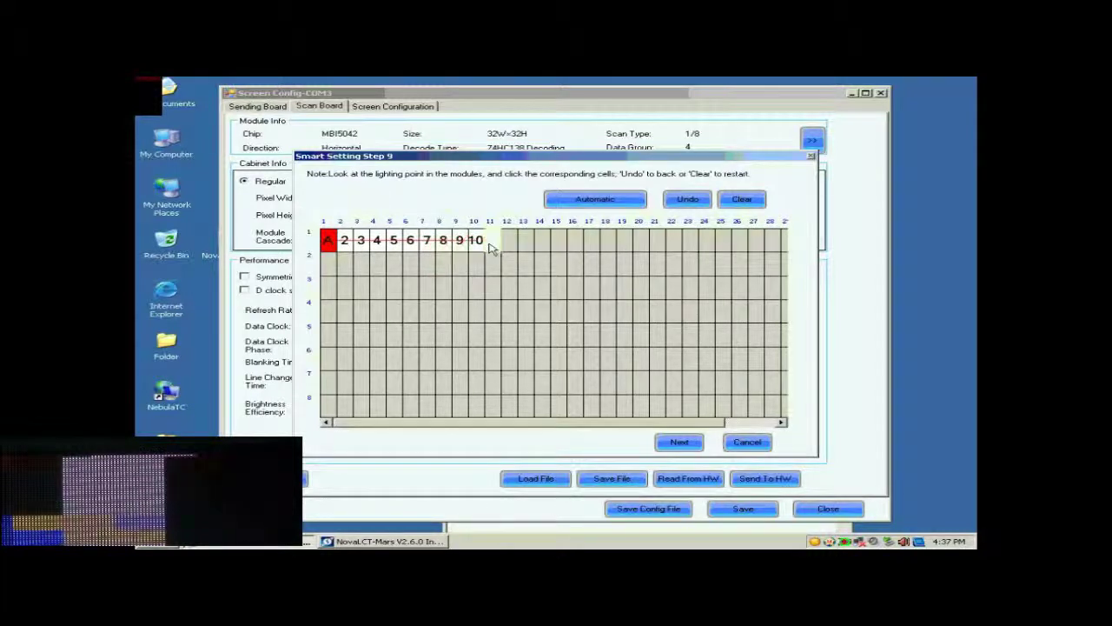
left_click(493, 246)
left_click(510, 246)
left_click(526, 246)
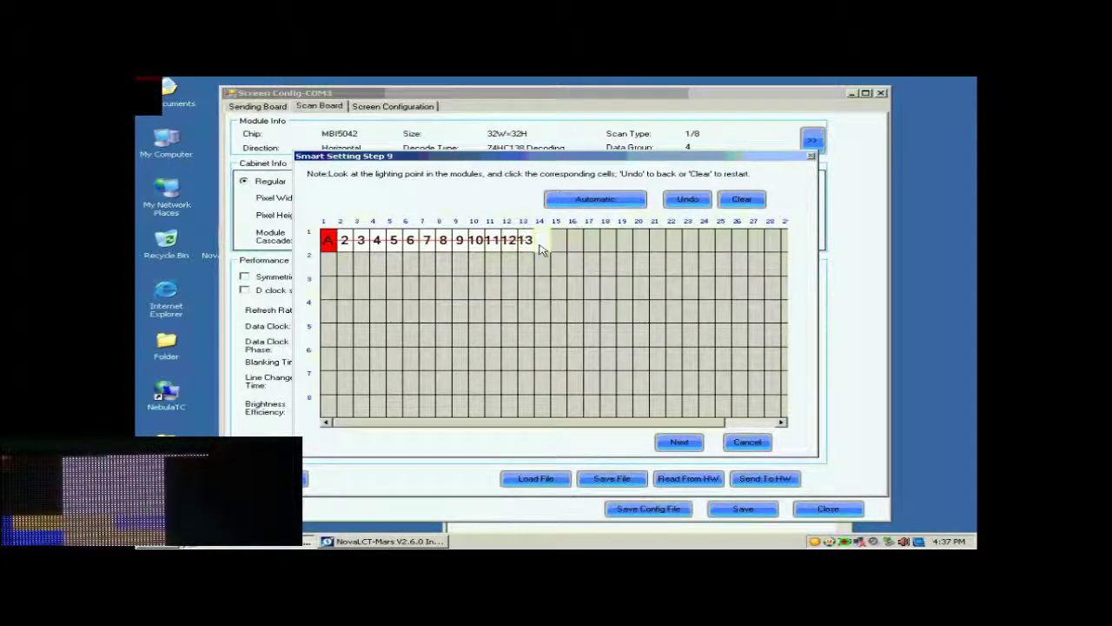
left_click(542, 246)
left_click(558, 246)
left_click(575, 246)
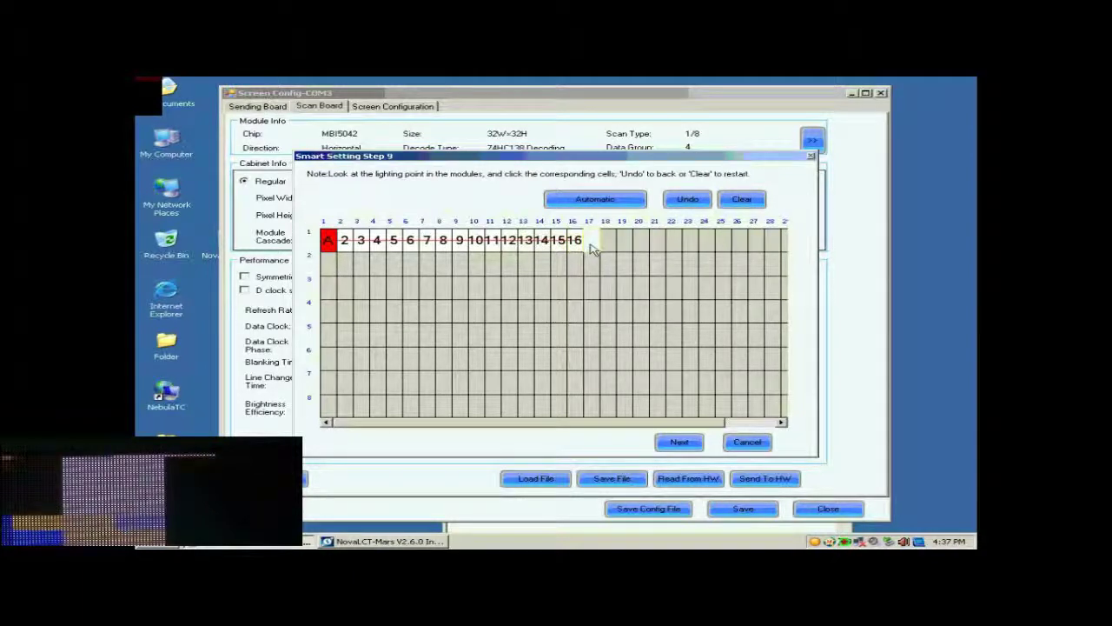
left_click(591, 246)
left_click(591, 203)
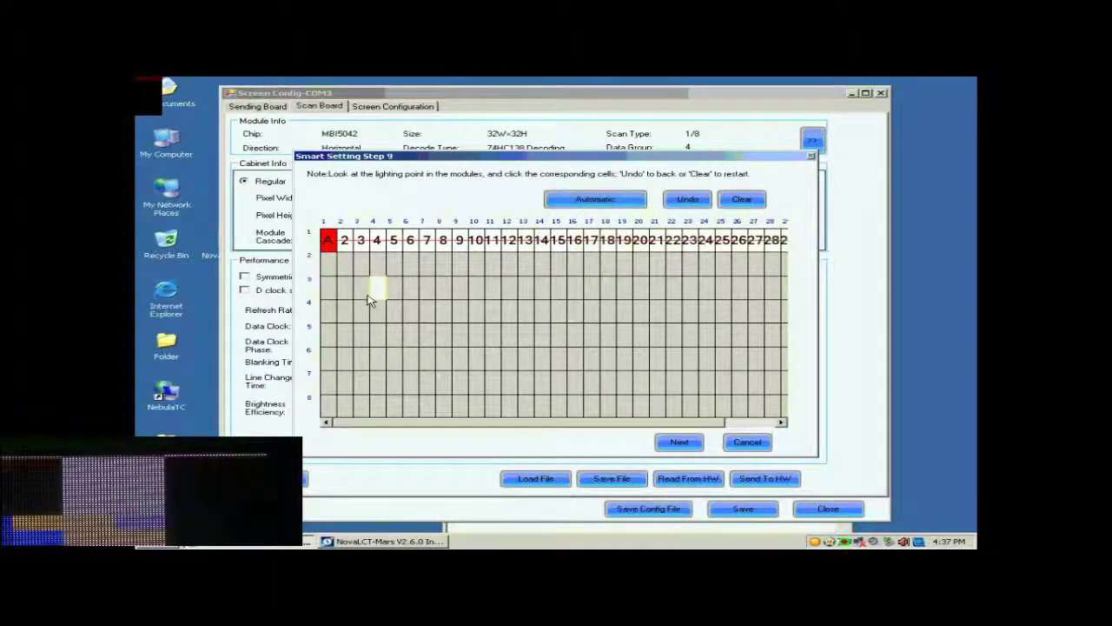
Step: Mark the points down column 1 to row 8, acknowledge the finished table, and finish Step 9
left_click(330, 263)
left_click(330, 287)
left_click(329, 310)
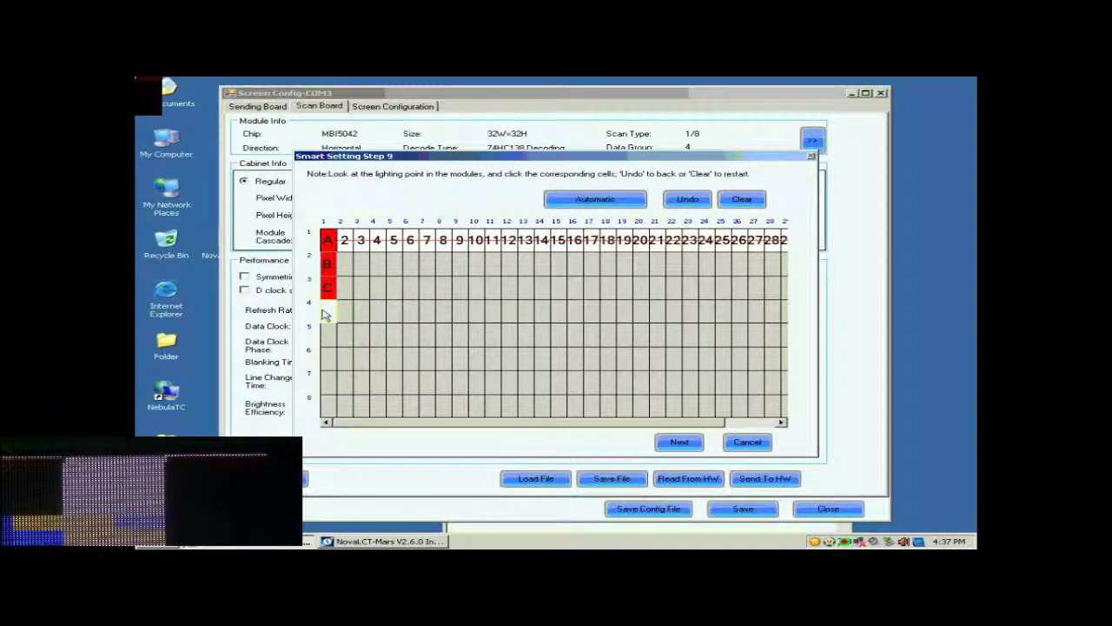
left_click(329, 335)
left_click(328, 358)
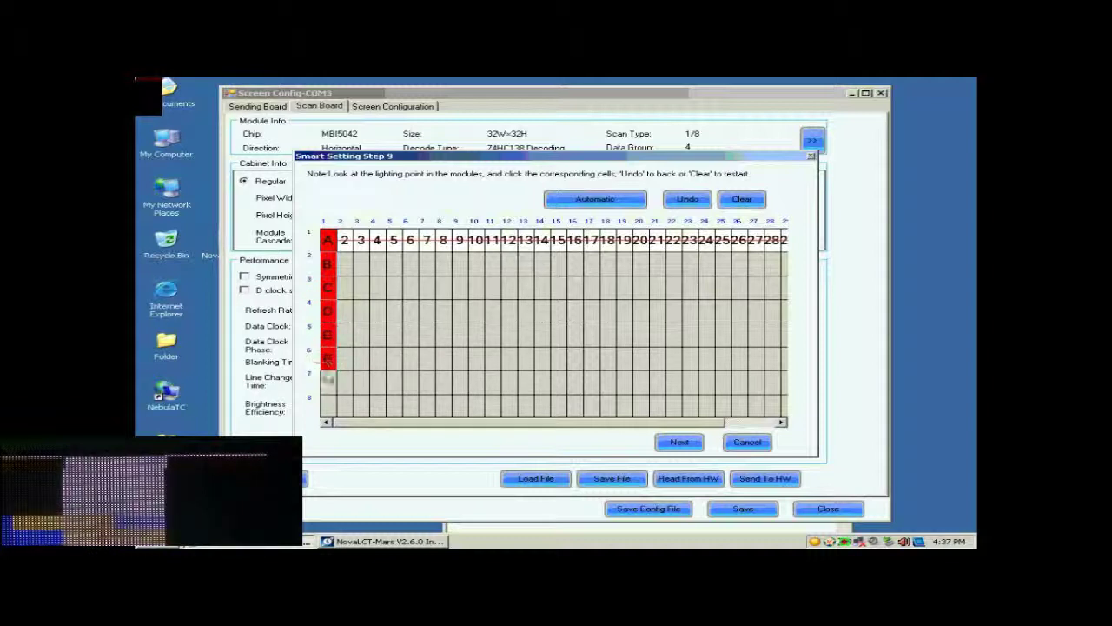
left_click(329, 383)
left_click(327, 406)
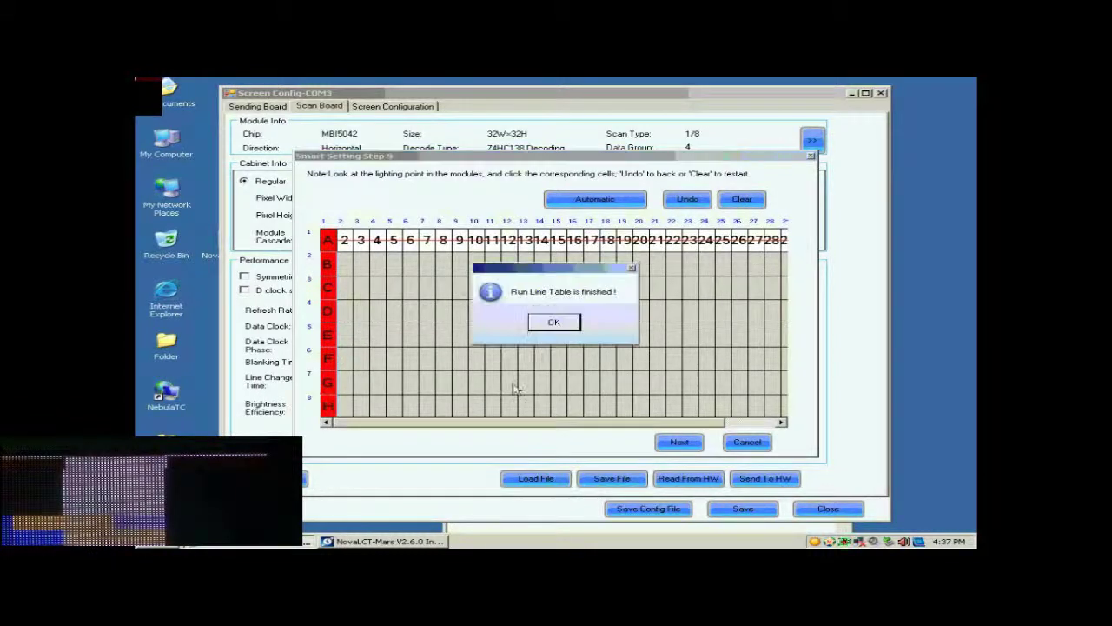
left_click(558, 324)
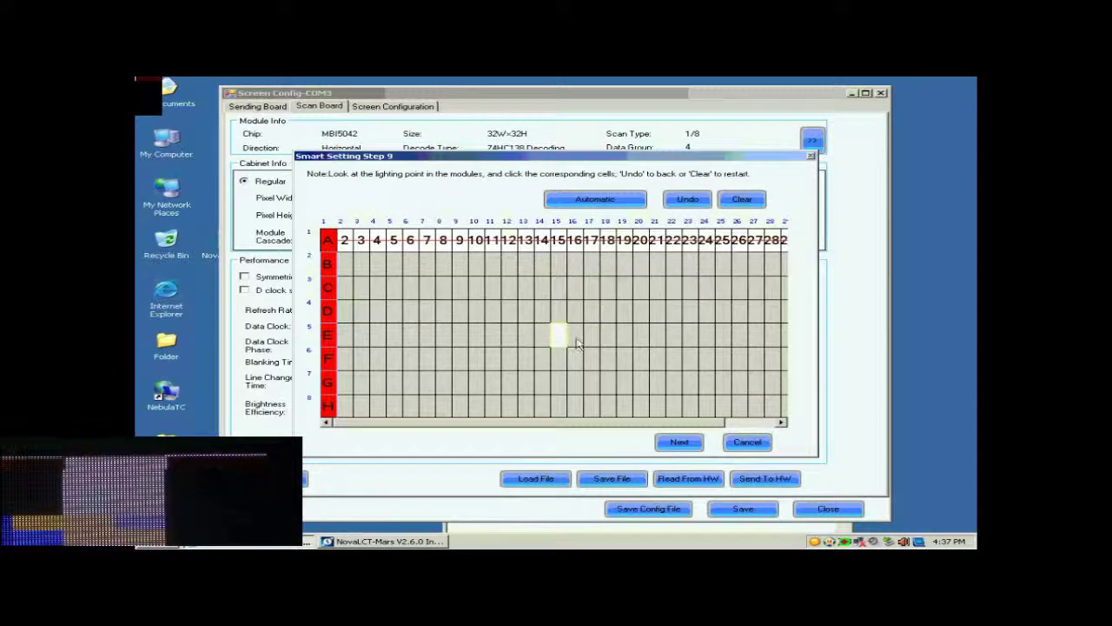
left_click(678, 445)
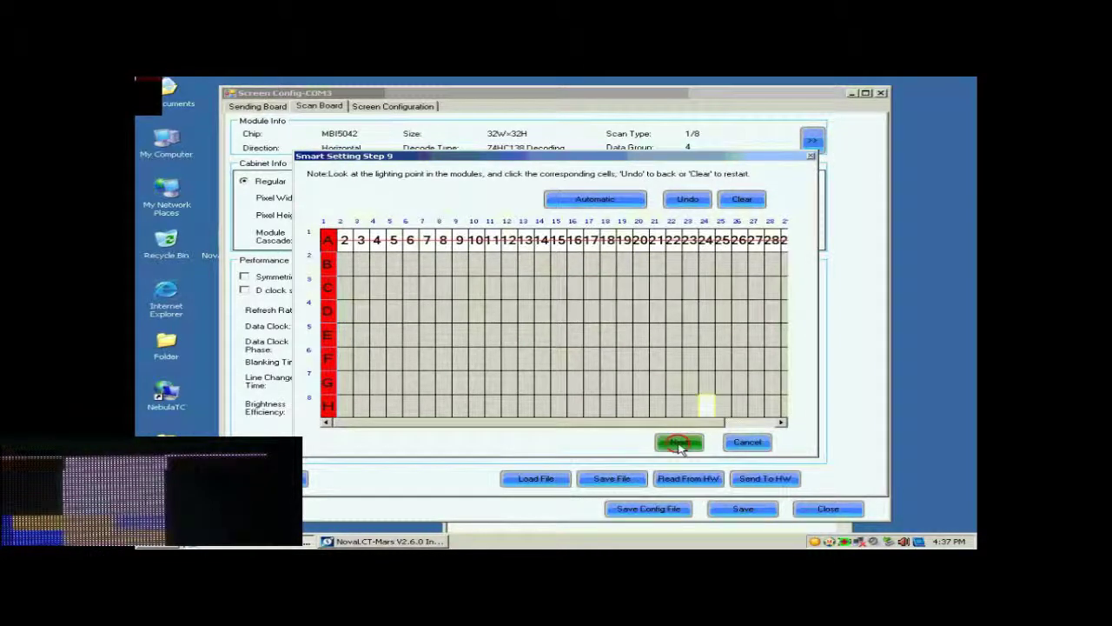
Step: Close the Save Module wizard and set cabinet Pixel Width and Height to 128
left_click(554, 322)
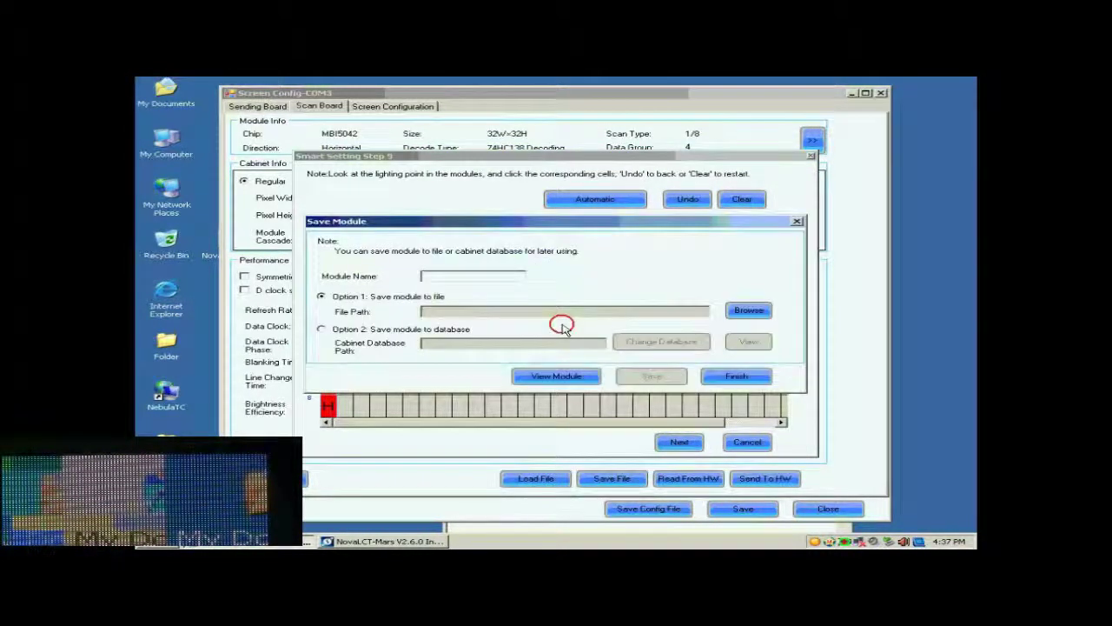
left_click(738, 379)
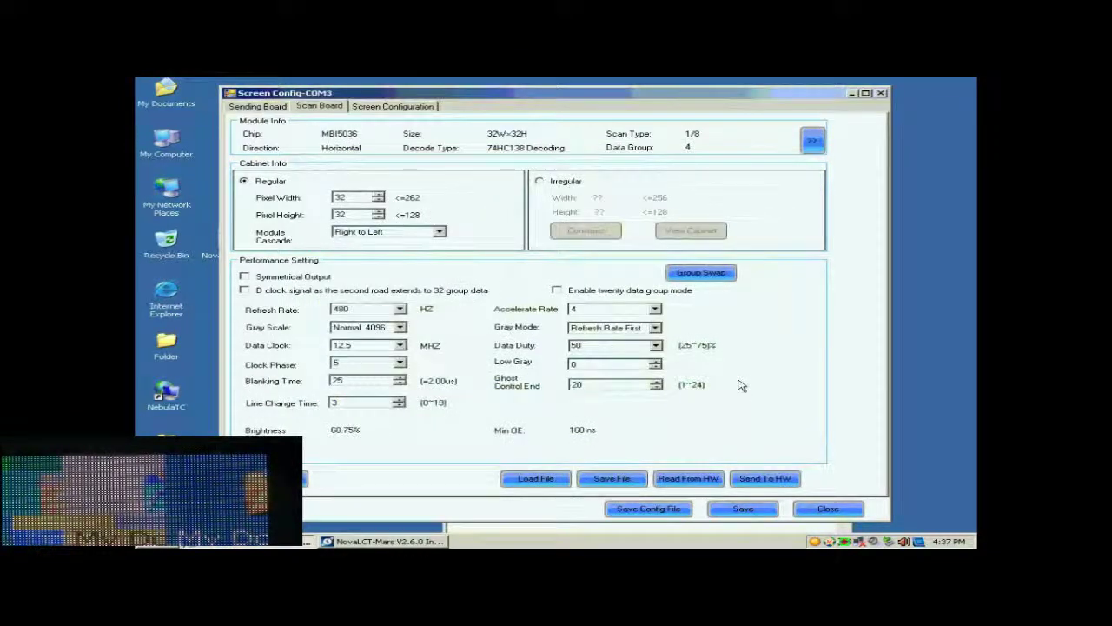
double_click(356, 198)
type("1")
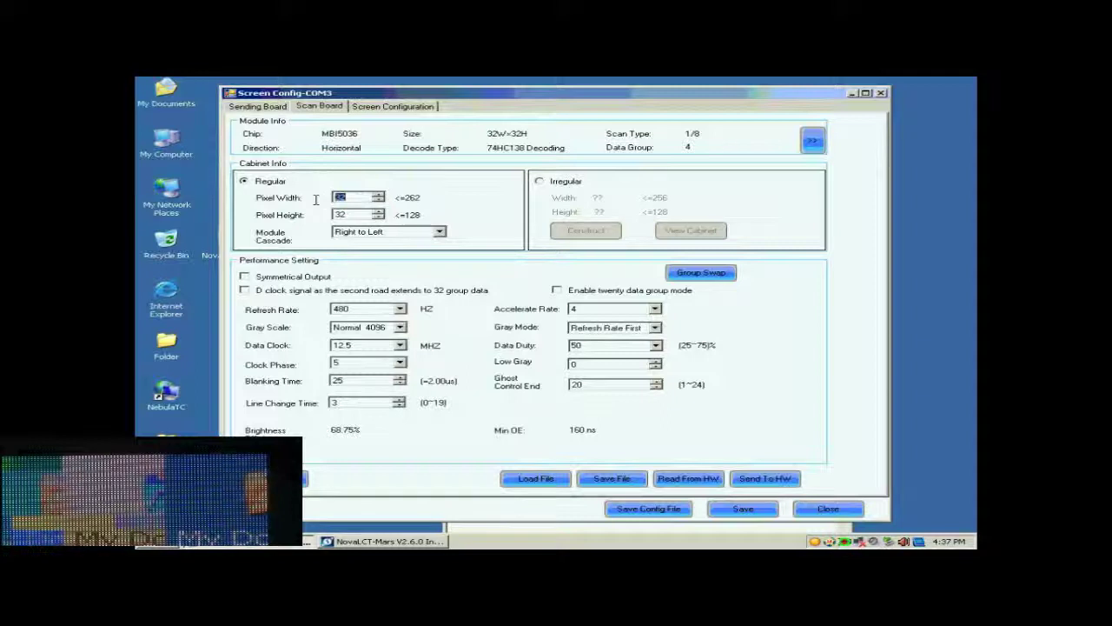
type("28")
double_click(353, 214)
type("128")
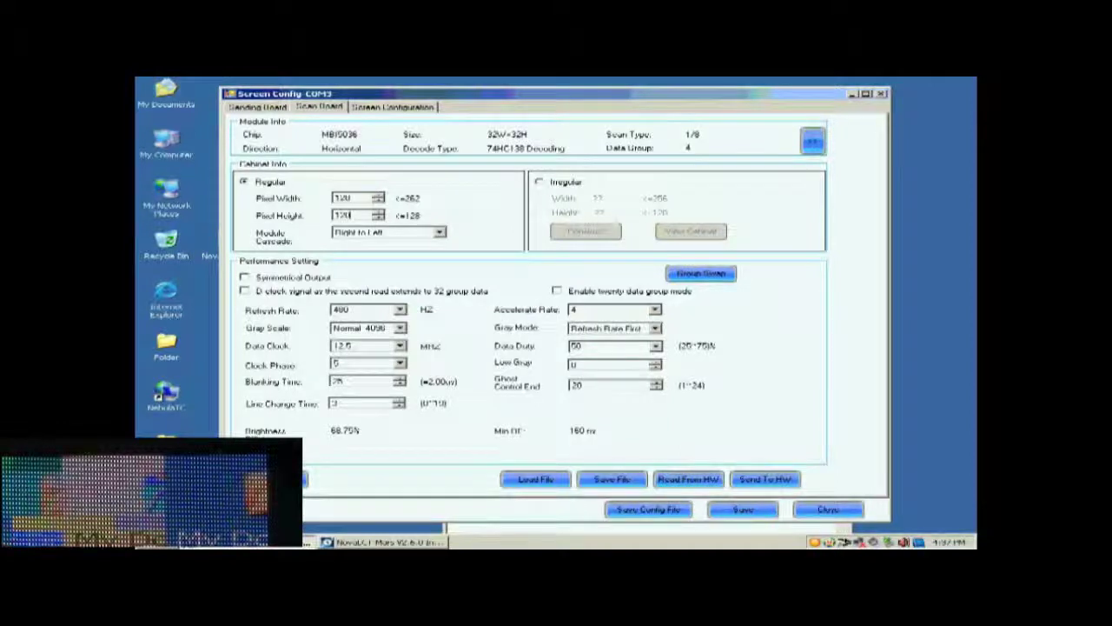
Step: Set gray scale Normal 16384, keep Refresh Rate First, accelerate rate 16 and refresh rate 2880
left_click(401, 328)
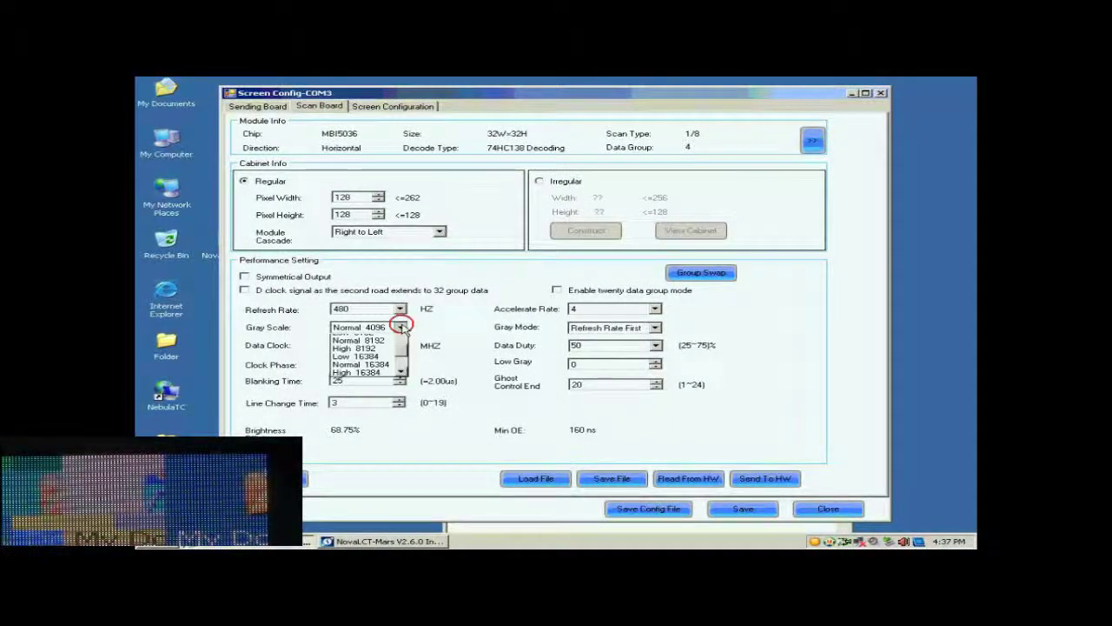
left_click(390, 387)
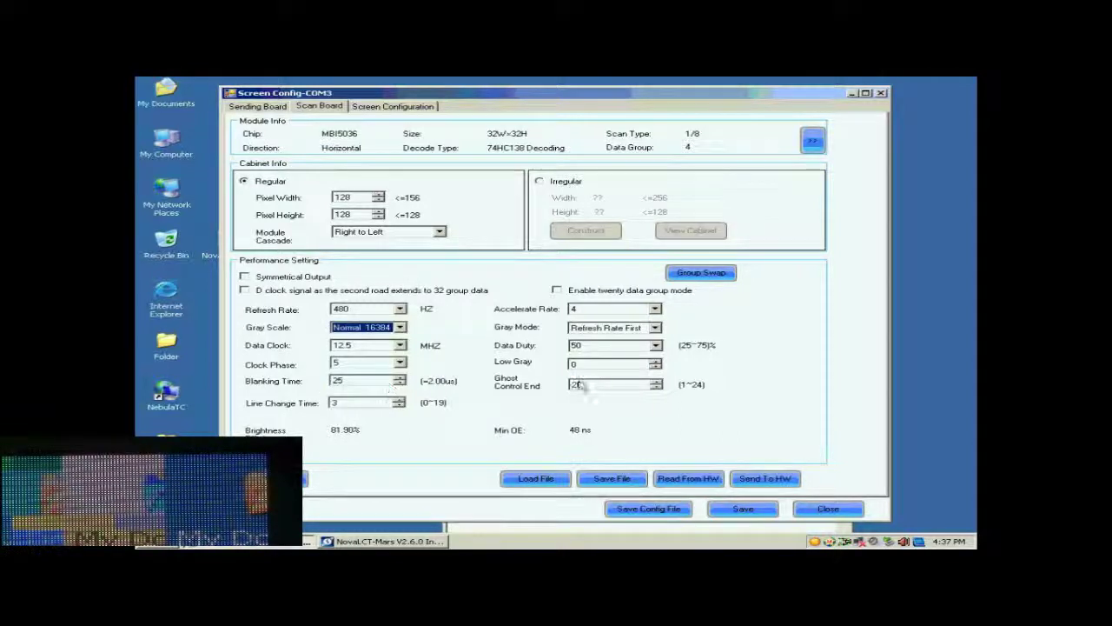
left_click(654, 329)
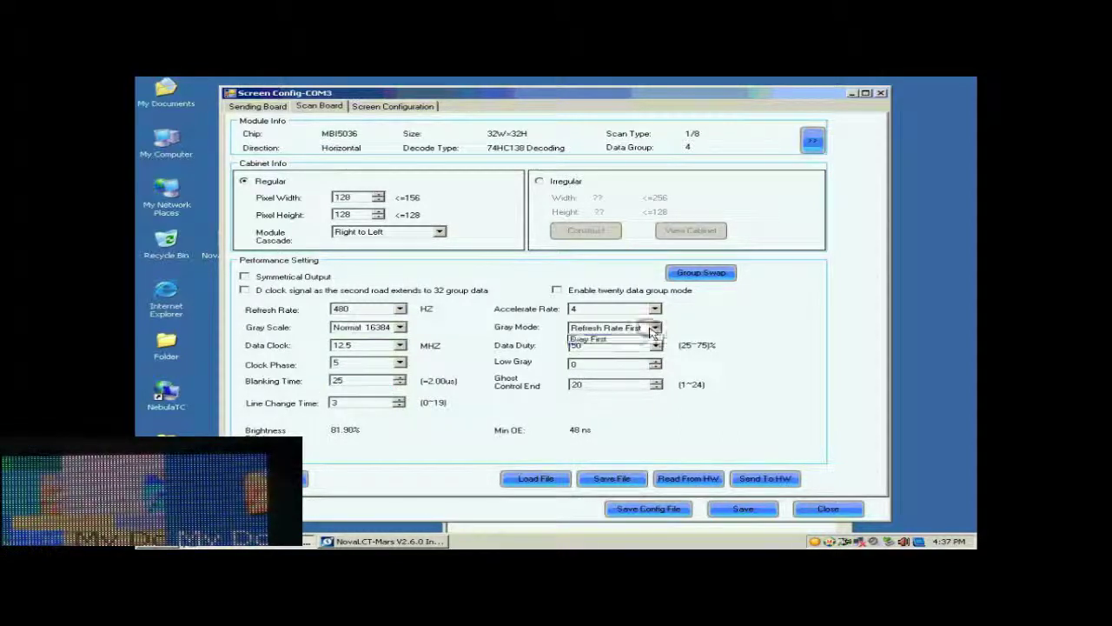
left_click(655, 328)
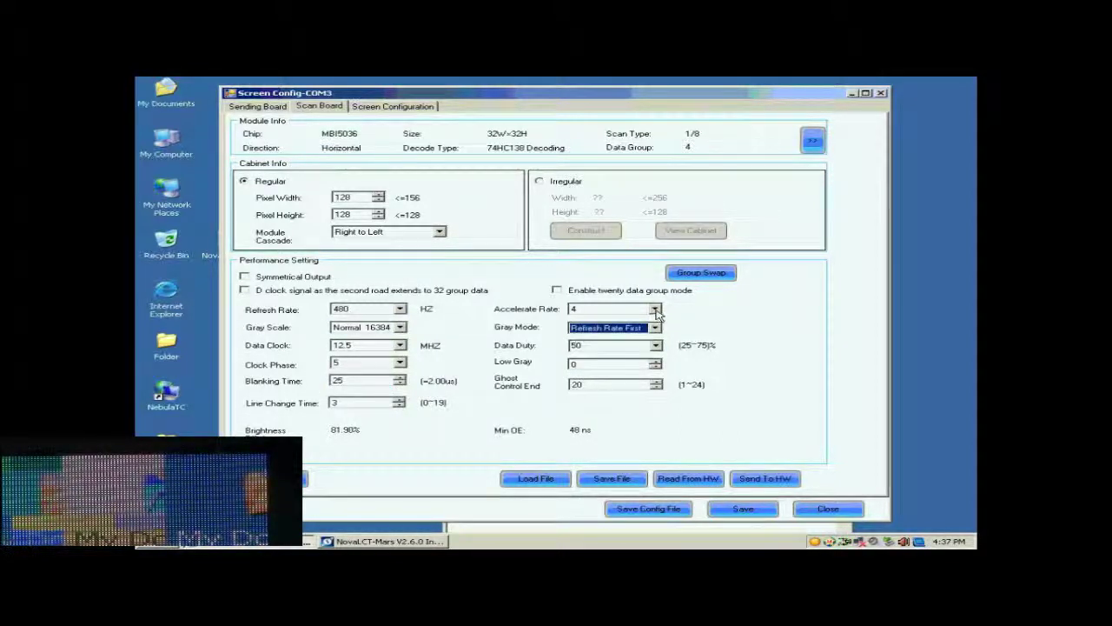
left_click(655, 310)
left_click(613, 352)
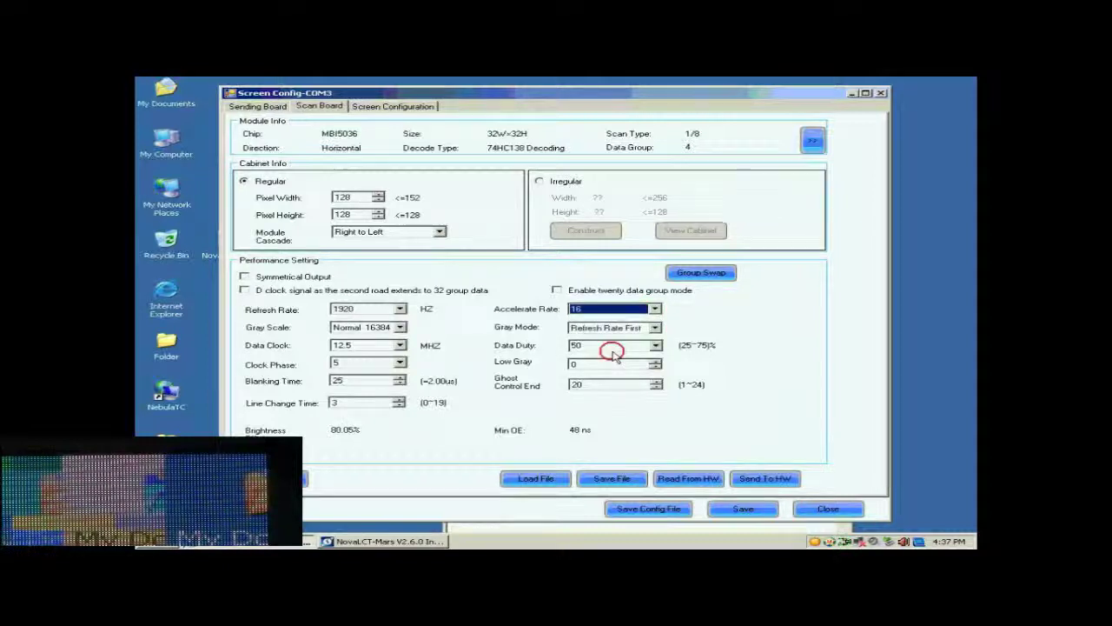
left_click(400, 309)
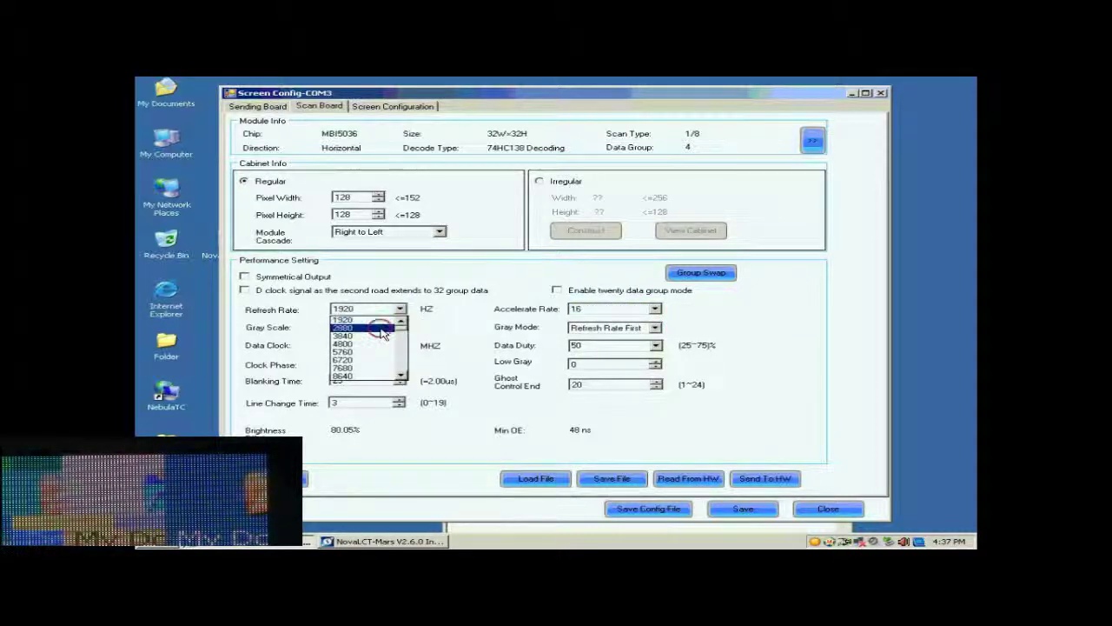
left_click(382, 329)
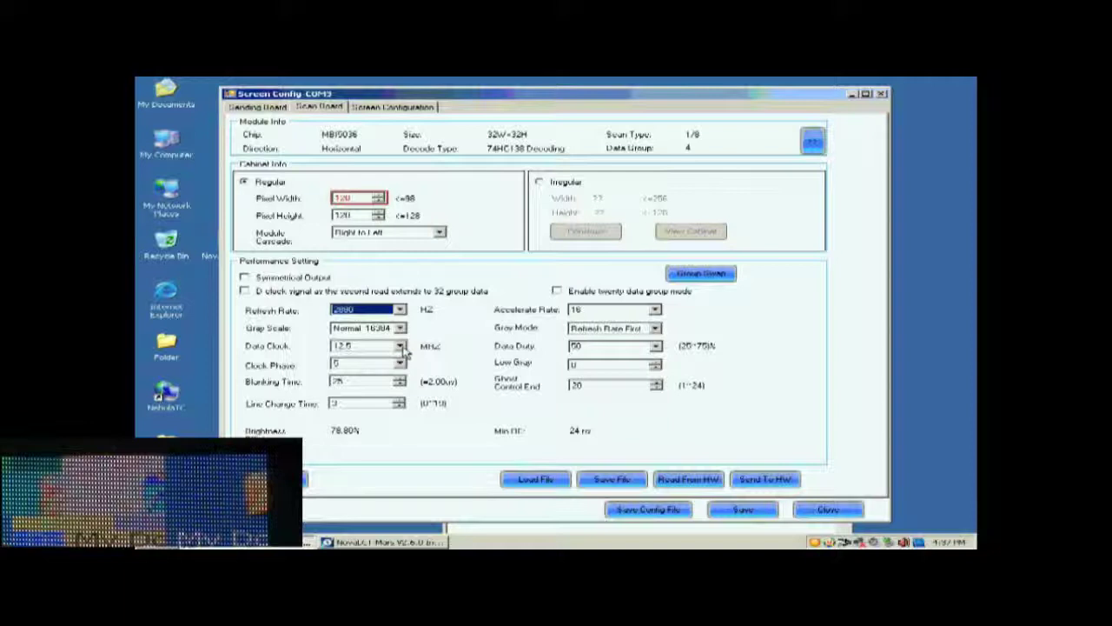
Step: Set the data clock to 17.9 MHz and bring up the Send To HW options
left_click(400, 346)
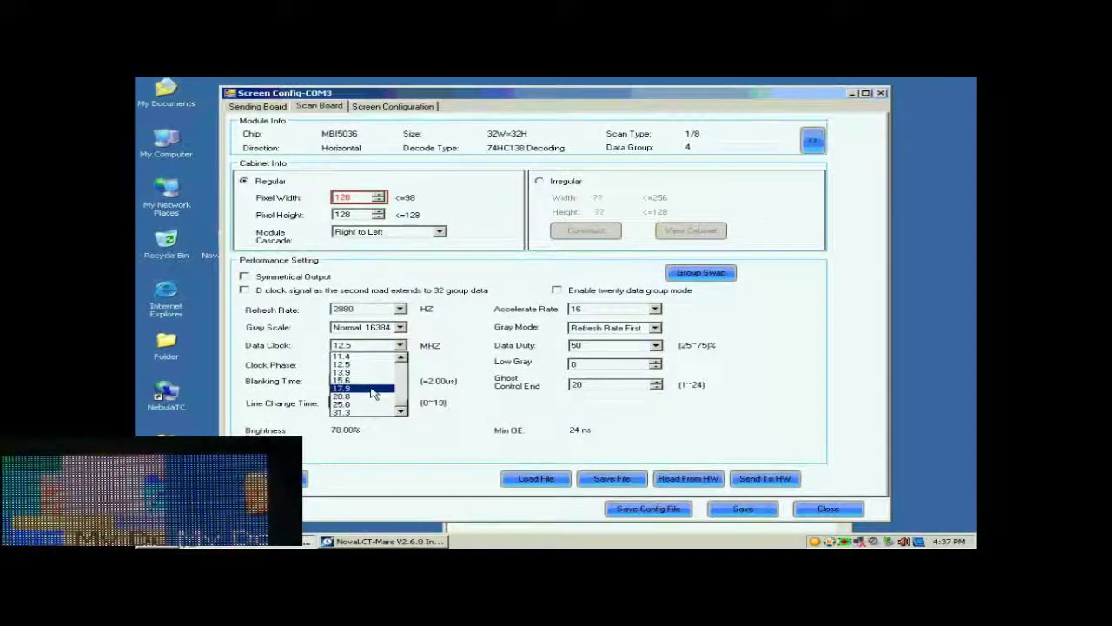
left_click(372, 389)
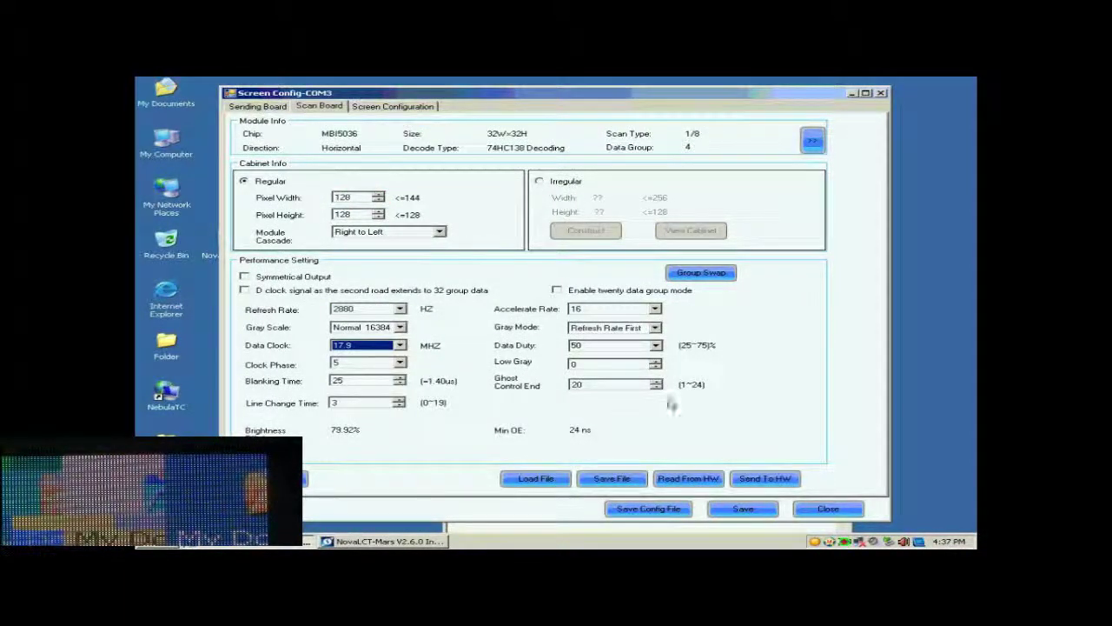
left_click(760, 479)
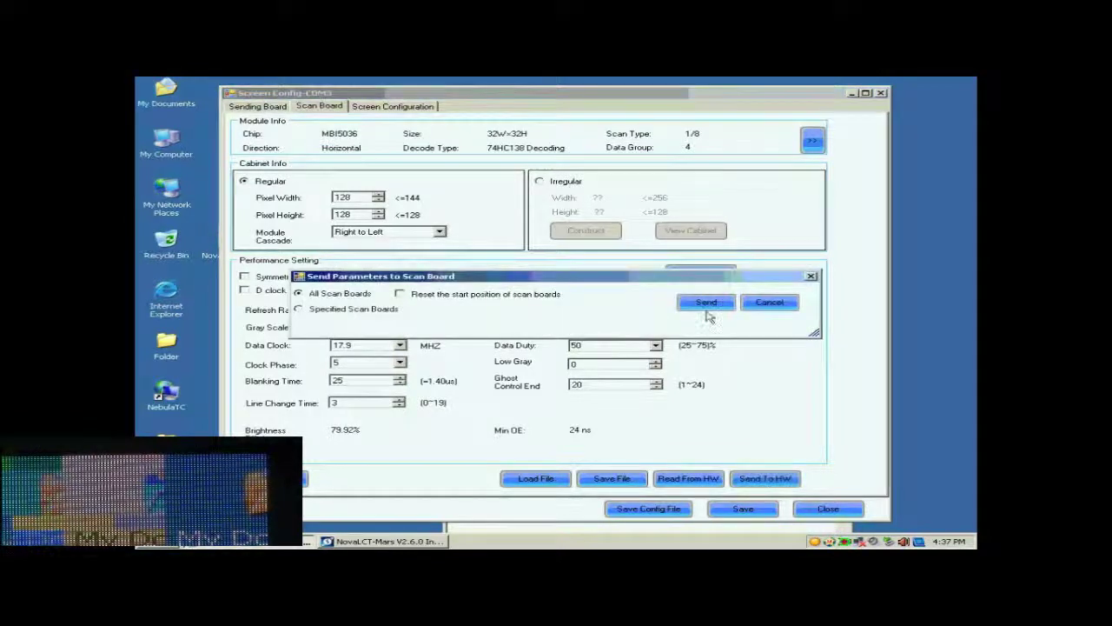
Step: Send the parameters to all scan boards and dismiss the 'Send parameters succeed!' message
left_click(707, 304)
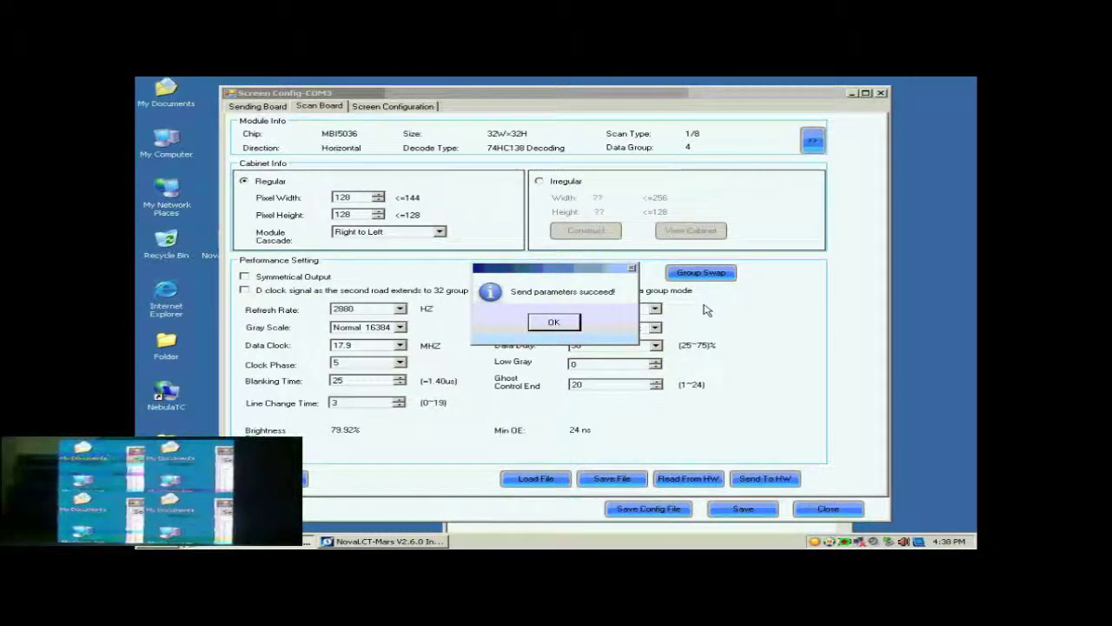
left_click(549, 323)
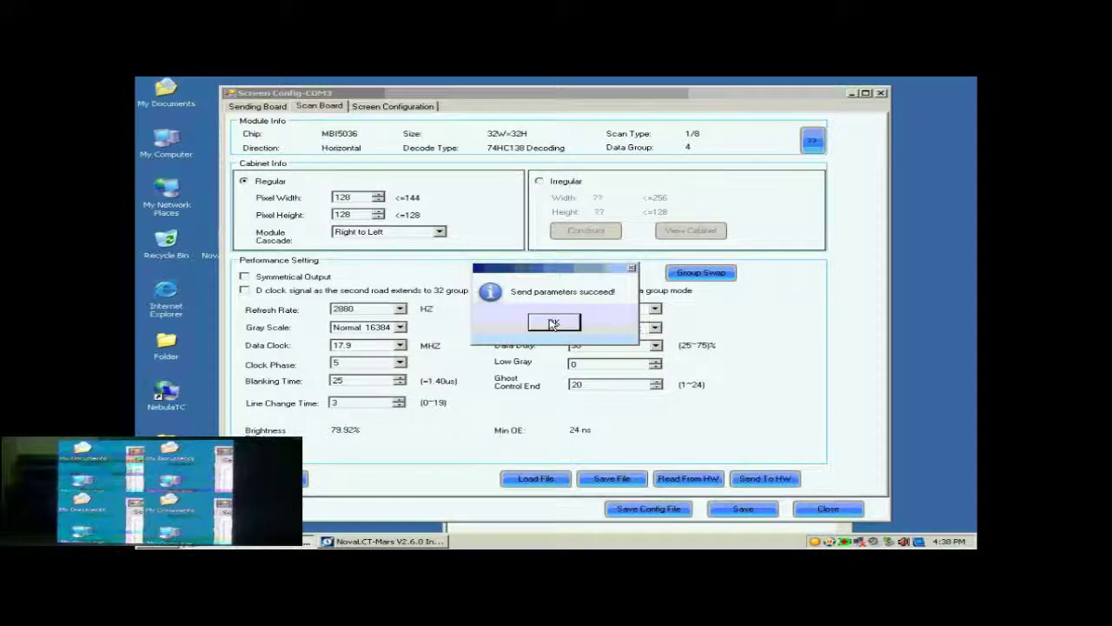
Step: Dismiss the 'Send parameters succeed!' message to return to the scan board performance settings
left_click(553, 324)
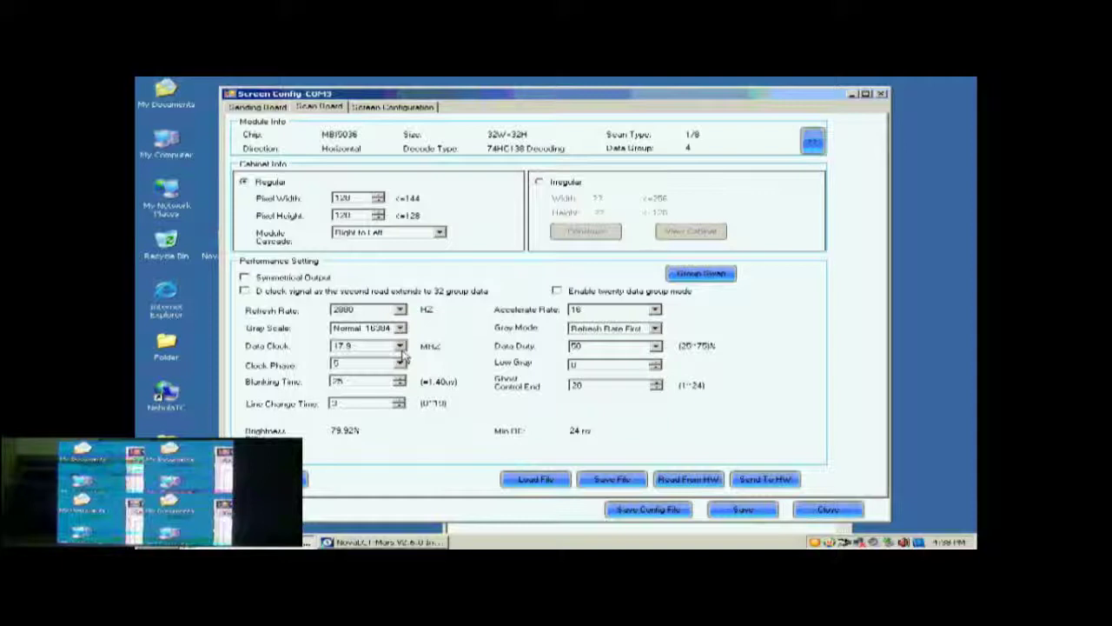
Step: Set Clock Phase to 1 and send the parameters to all scan boards
left_click(399, 364)
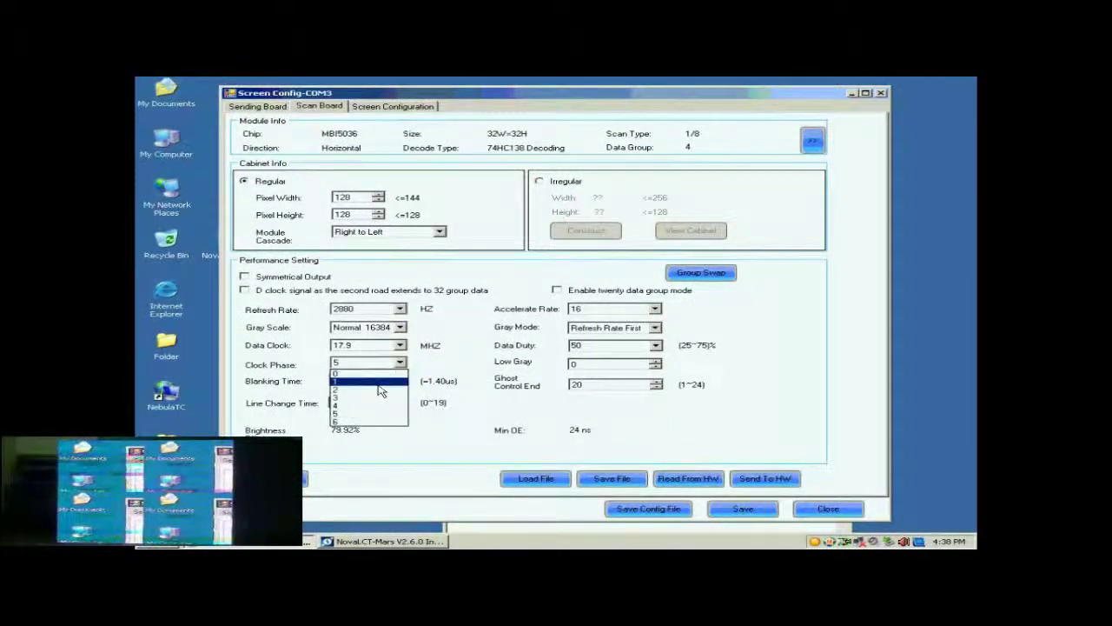
left_click(378, 383)
left_click(758, 478)
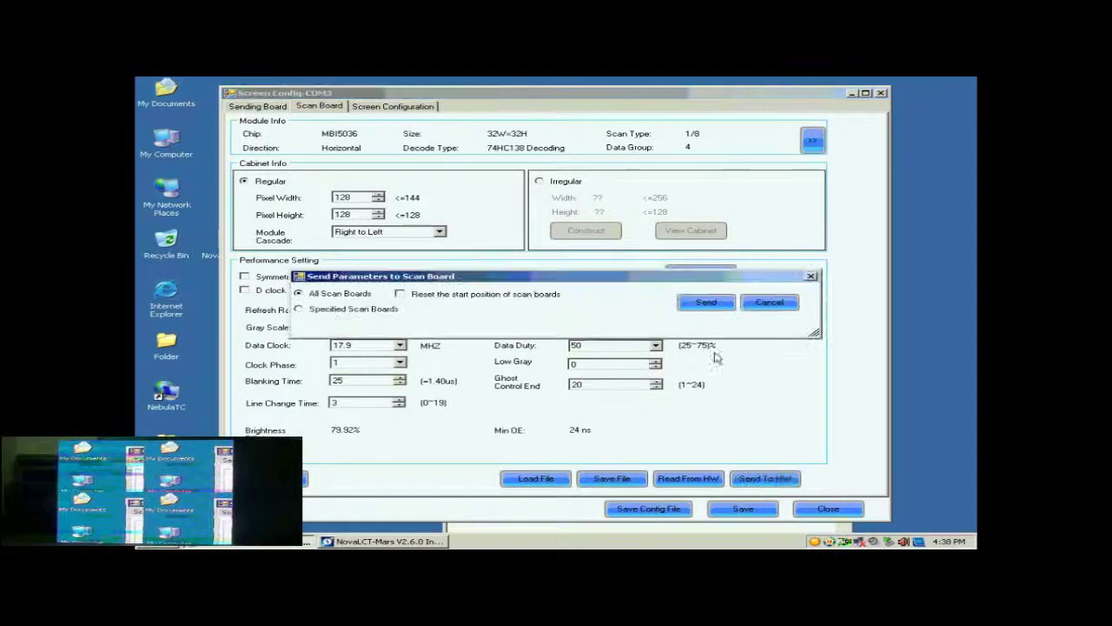
left_click(708, 303)
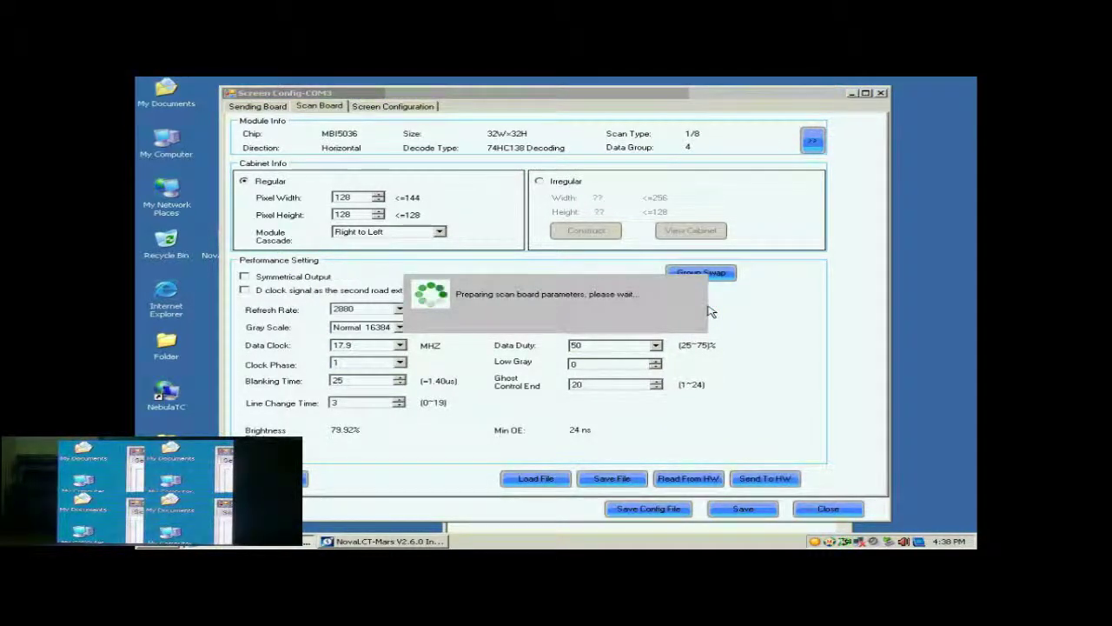
Step: Save the 2880 Hz, 17.9 MHz scan board settings permanently to the hardware
left_click(578, 323)
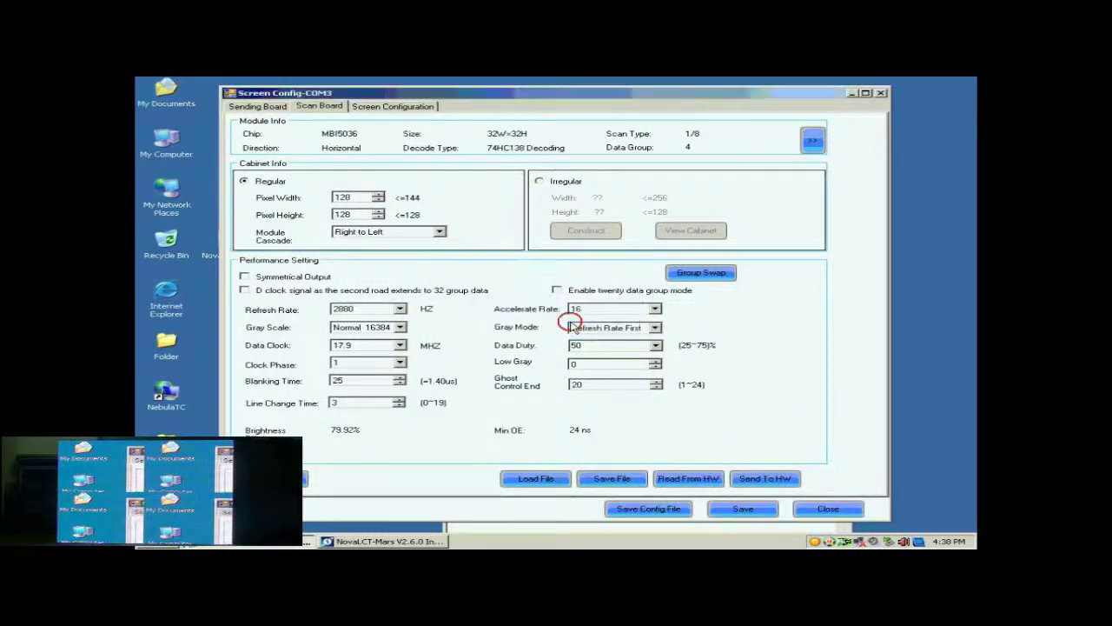
left_click(735, 509)
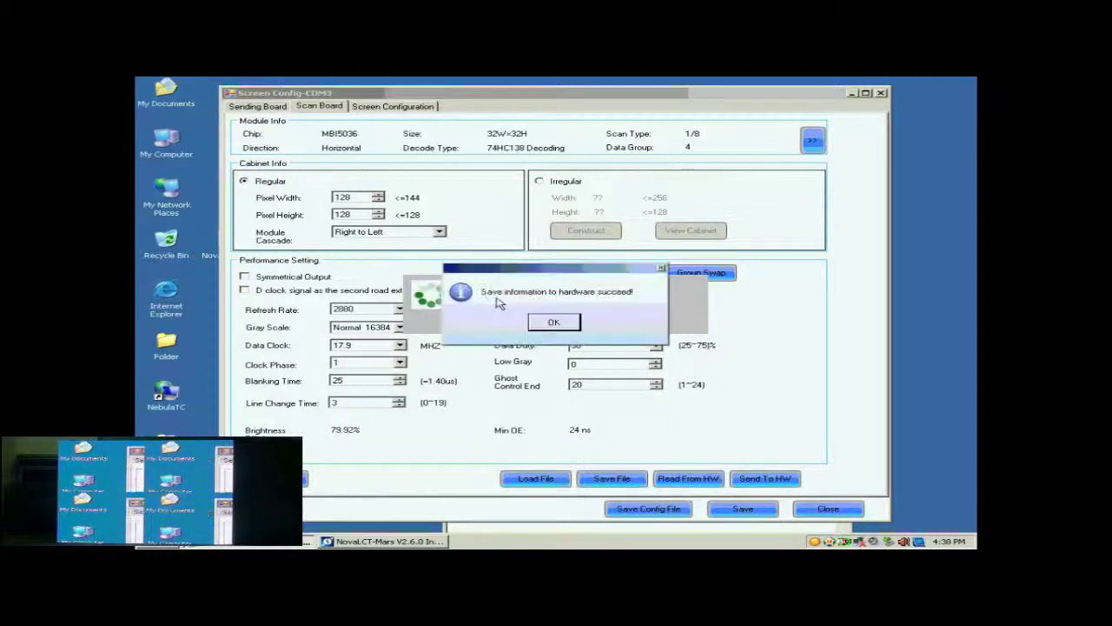
left_click(561, 319)
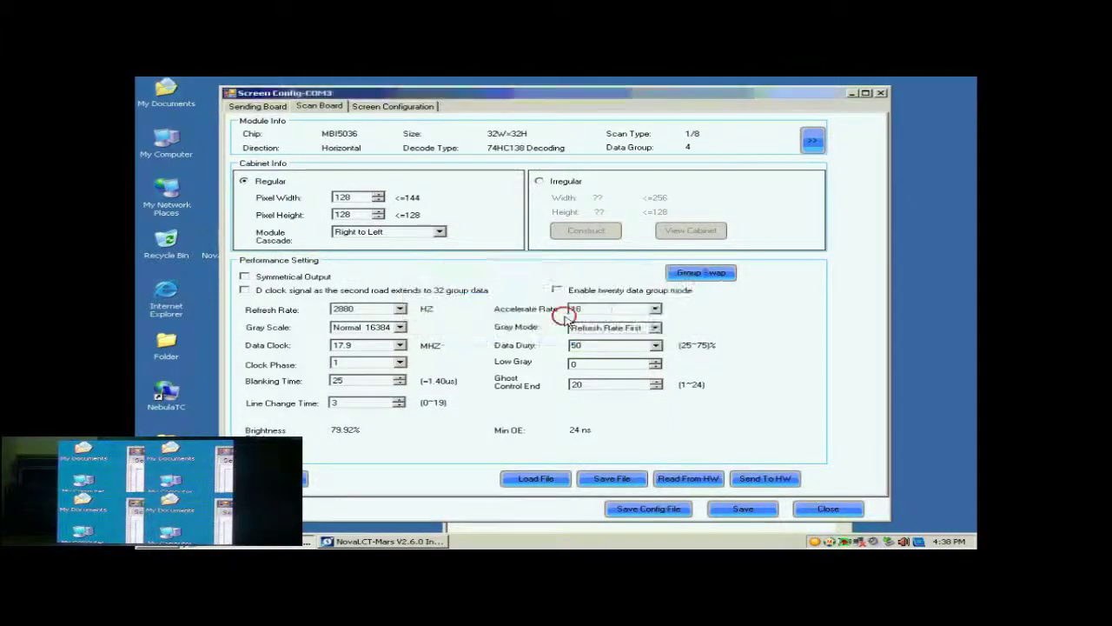
Step: Create a Standard Screen configuration for Screen1 in Screen Configuration
left_click(387, 106)
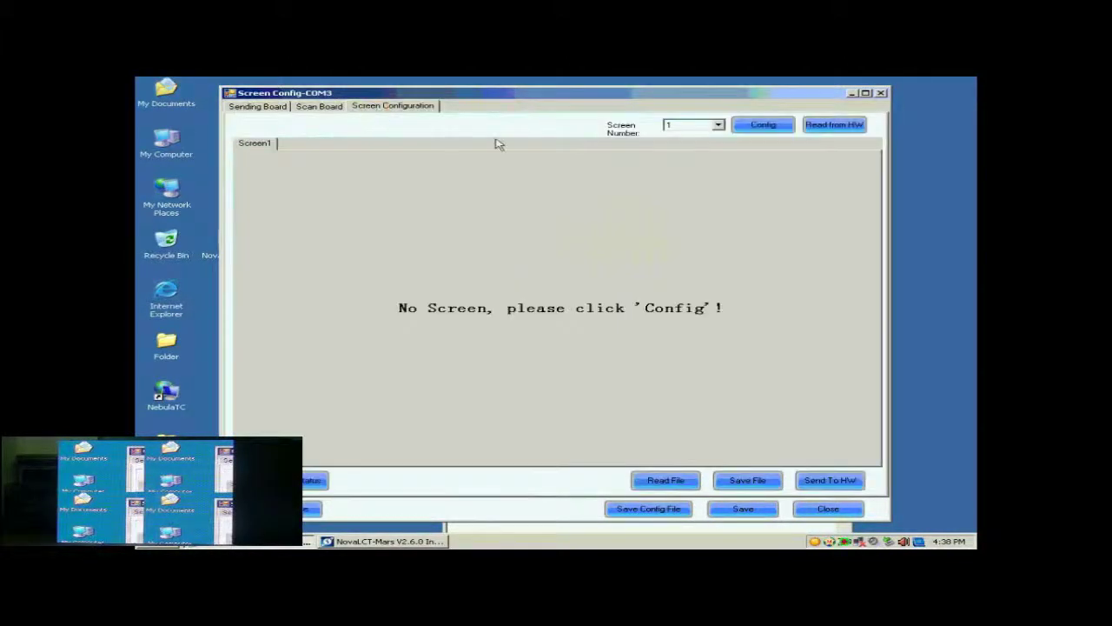
left_click(763, 126)
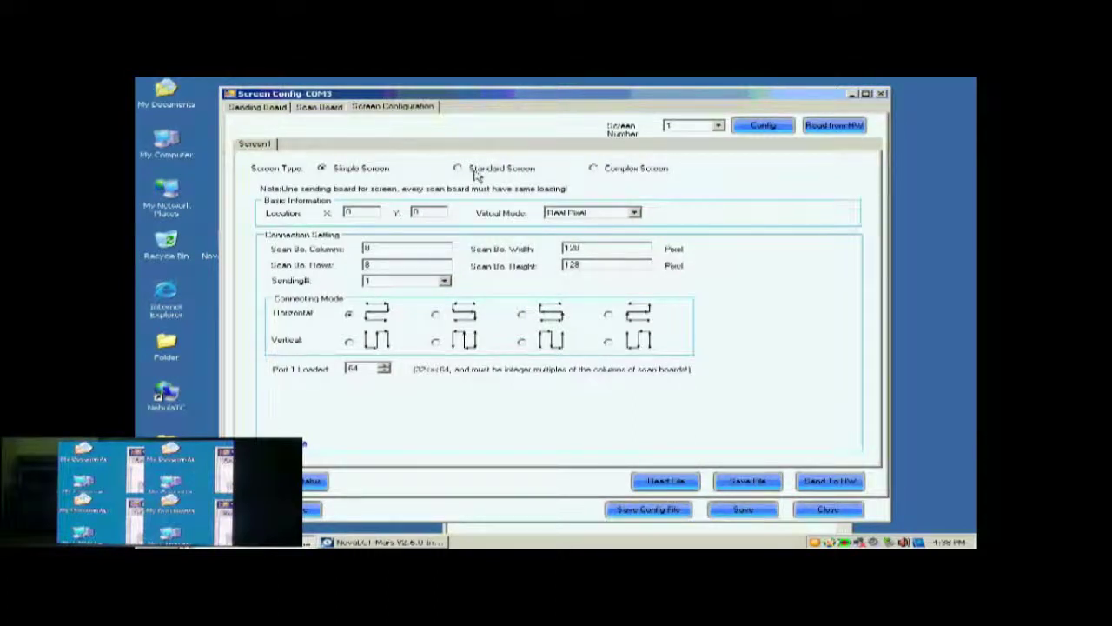
left_click(476, 173)
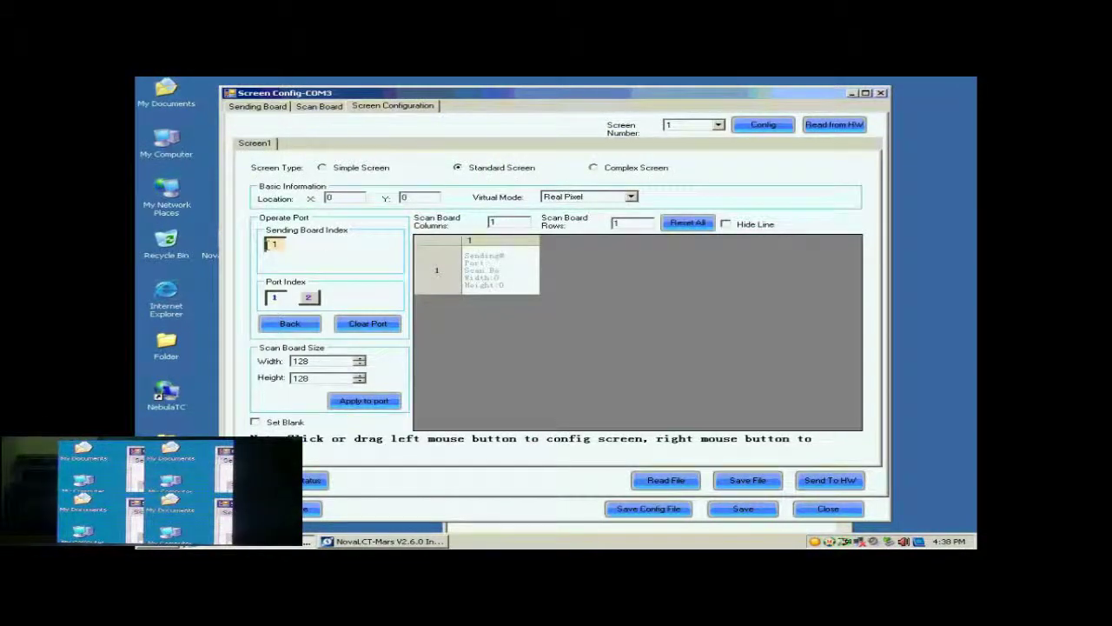
Step: Select sending board 1, port 1 as the output to lay out
left_click(275, 246)
left_click(276, 298)
left_click(504, 222)
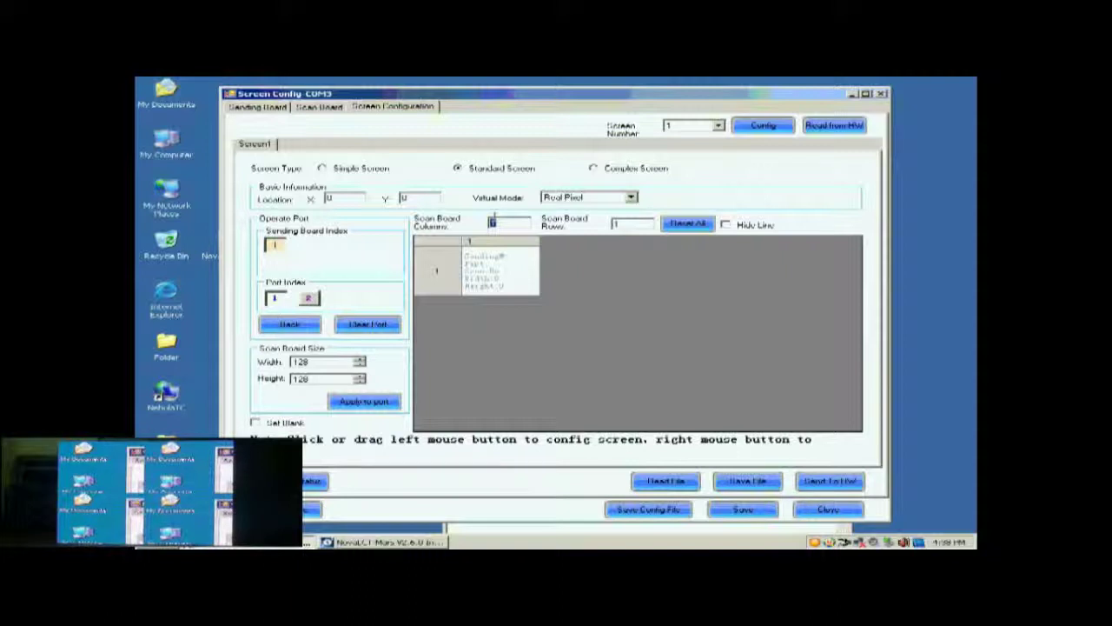
Step: Set the scan board grid to 2 columns by 2 rows
type("2")
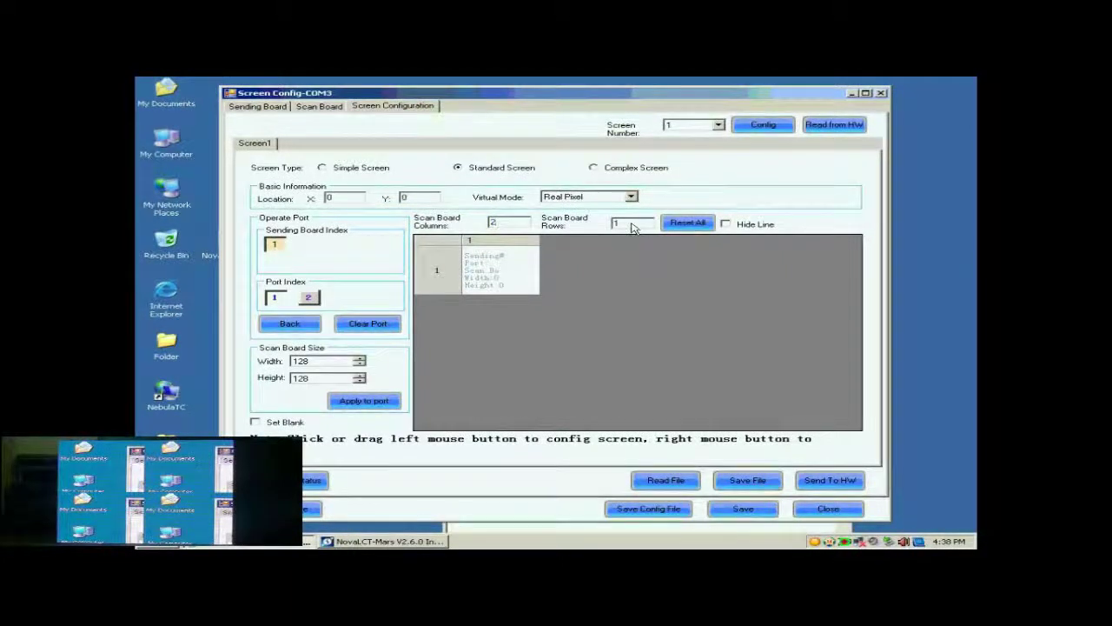
left_click(633, 227)
type("2")
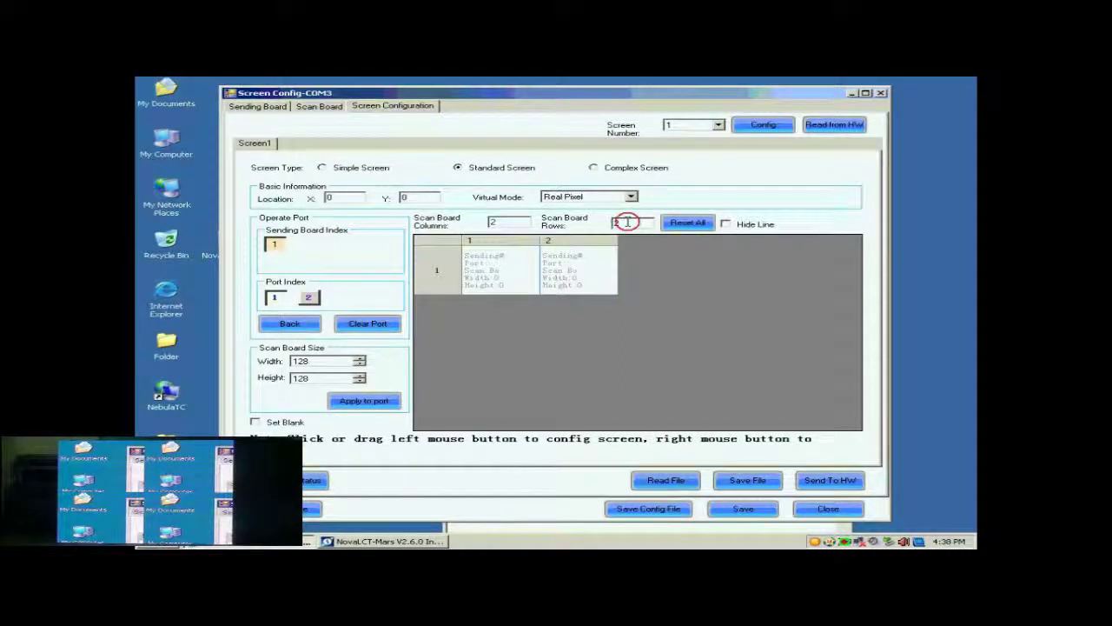
left_click(677, 223)
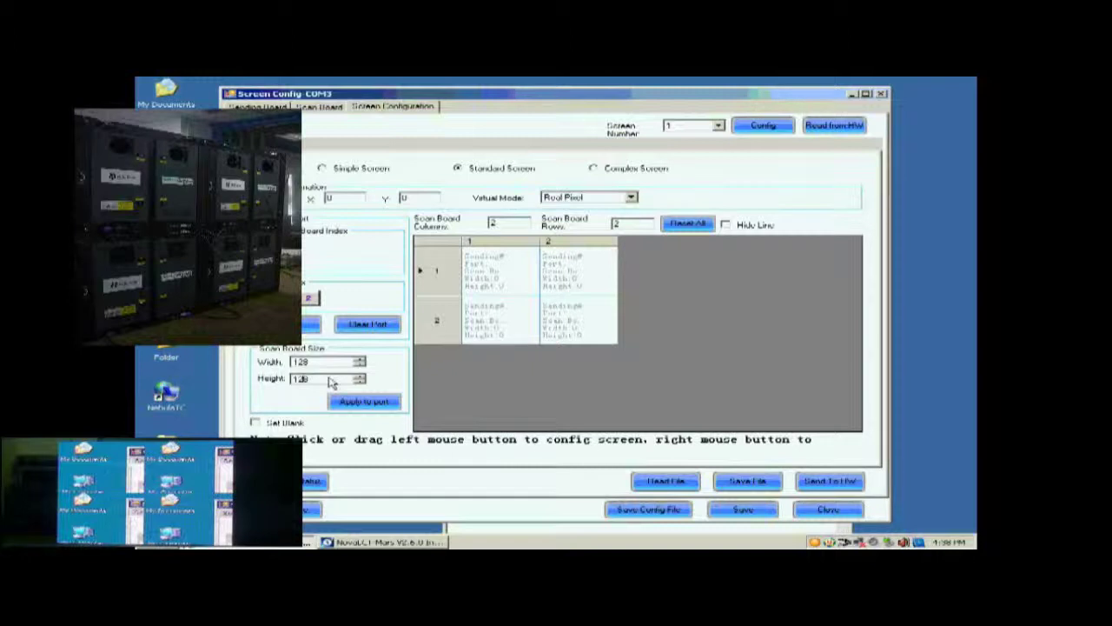
Step: Chain top-right, top-left, bottom-left, bottom-right cabinets on port 1 and send to hardware
left_click(566, 275)
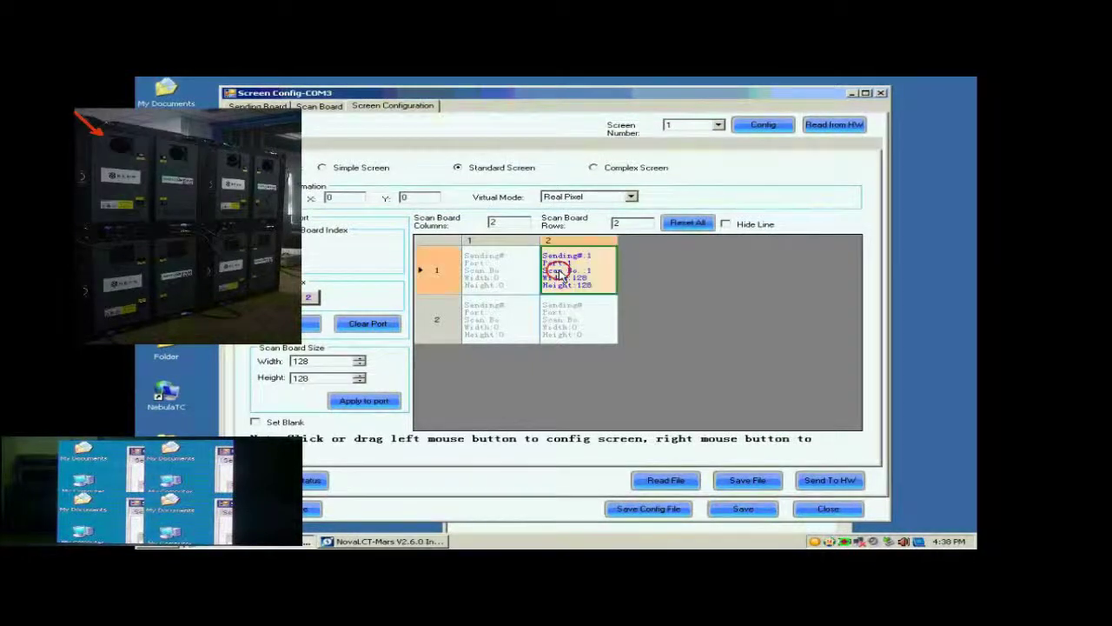
left_click(513, 278)
left_click(511, 317)
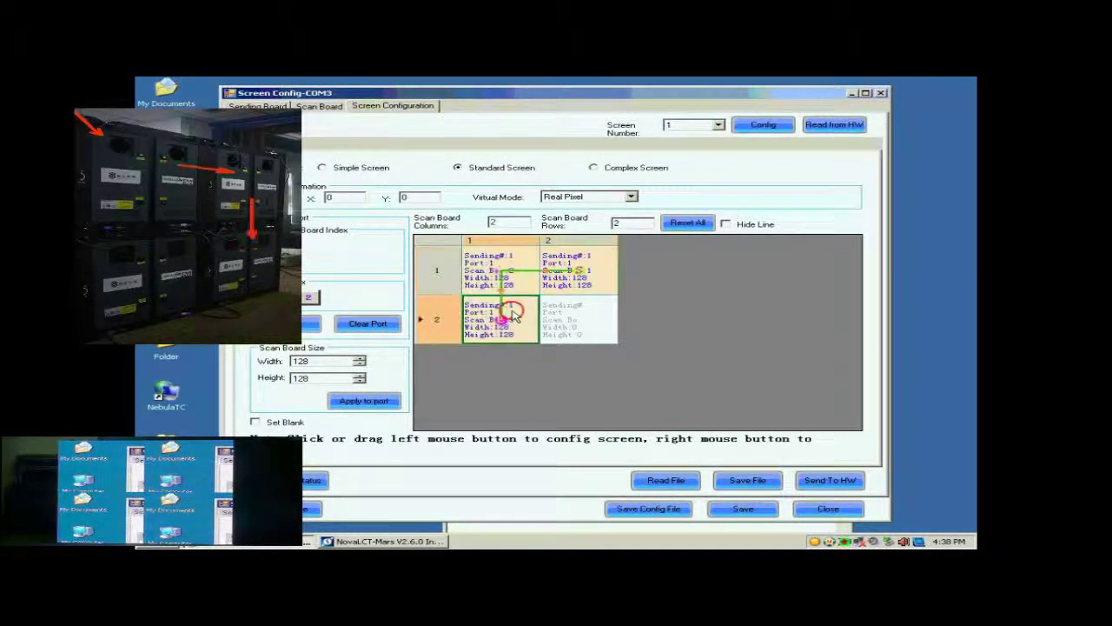
left_click(578, 320)
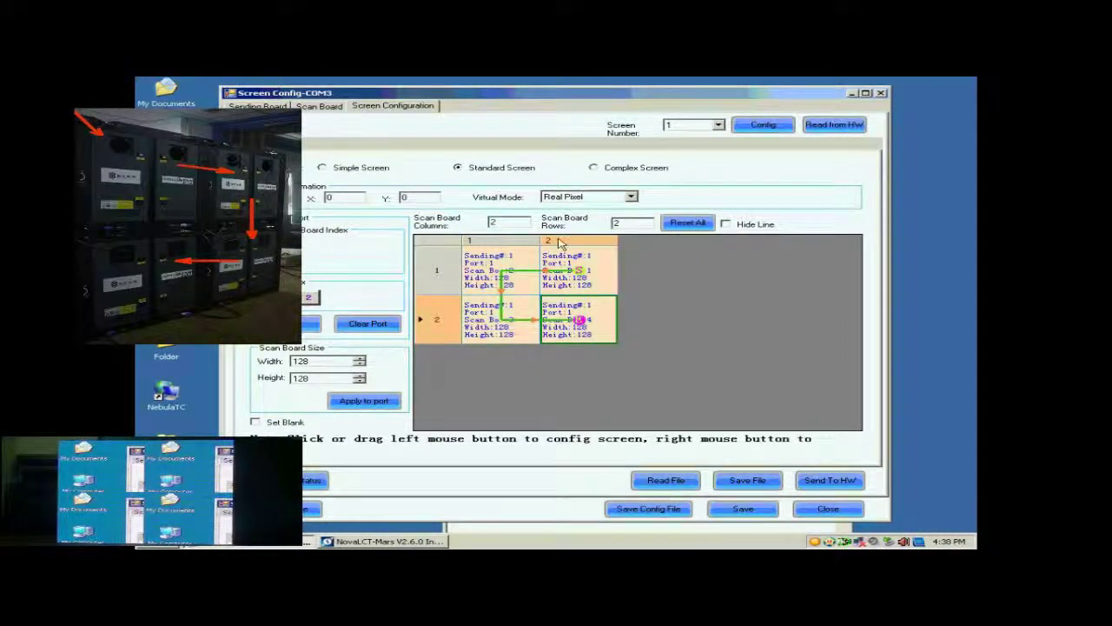
left_click(823, 483)
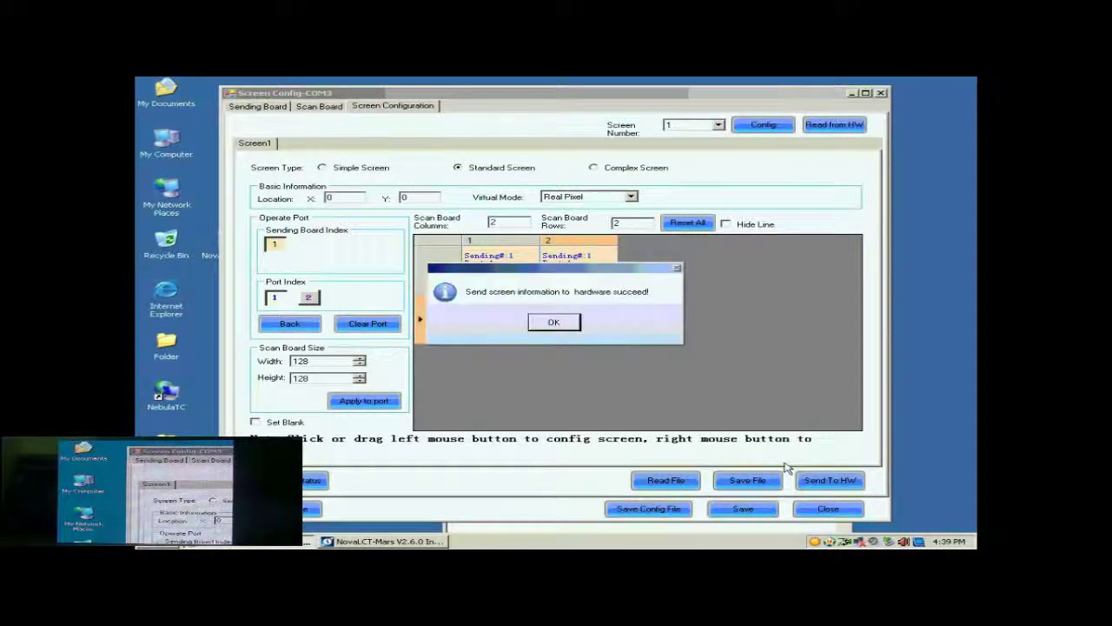
Step: Save the sent 2×2 screen layout permanently to the LED hardware
left_click(570, 323)
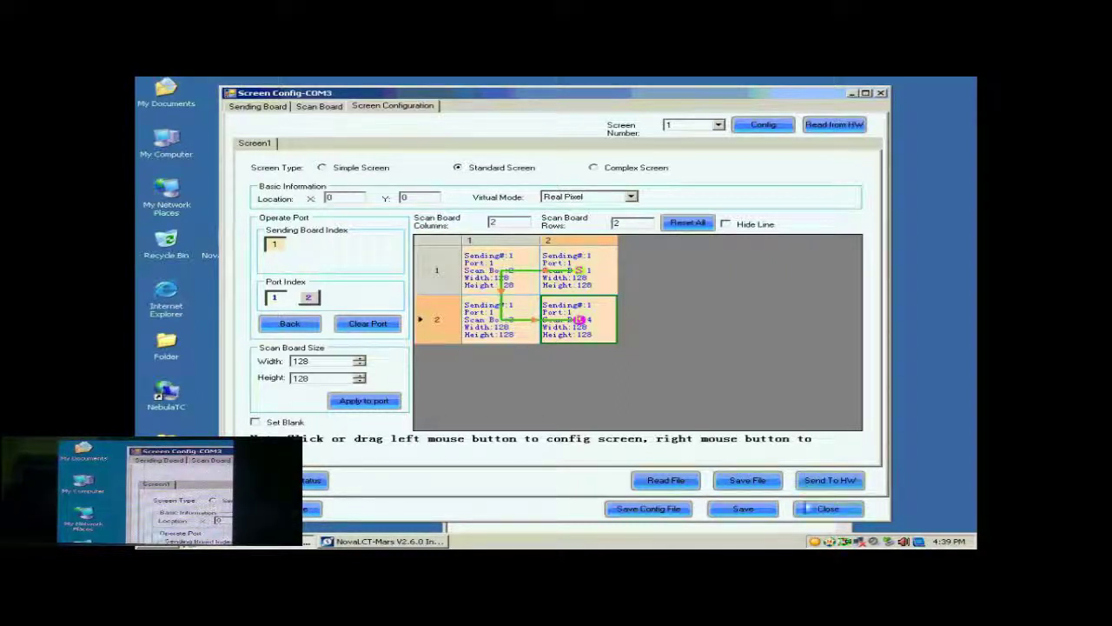
left_click(764, 512)
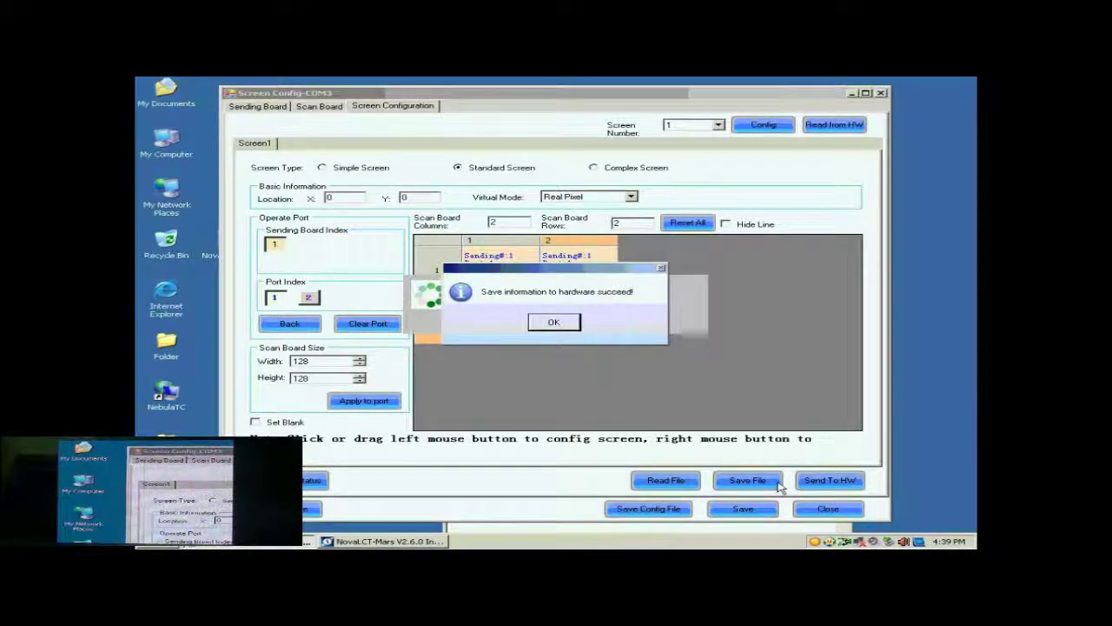
left_click(563, 323)
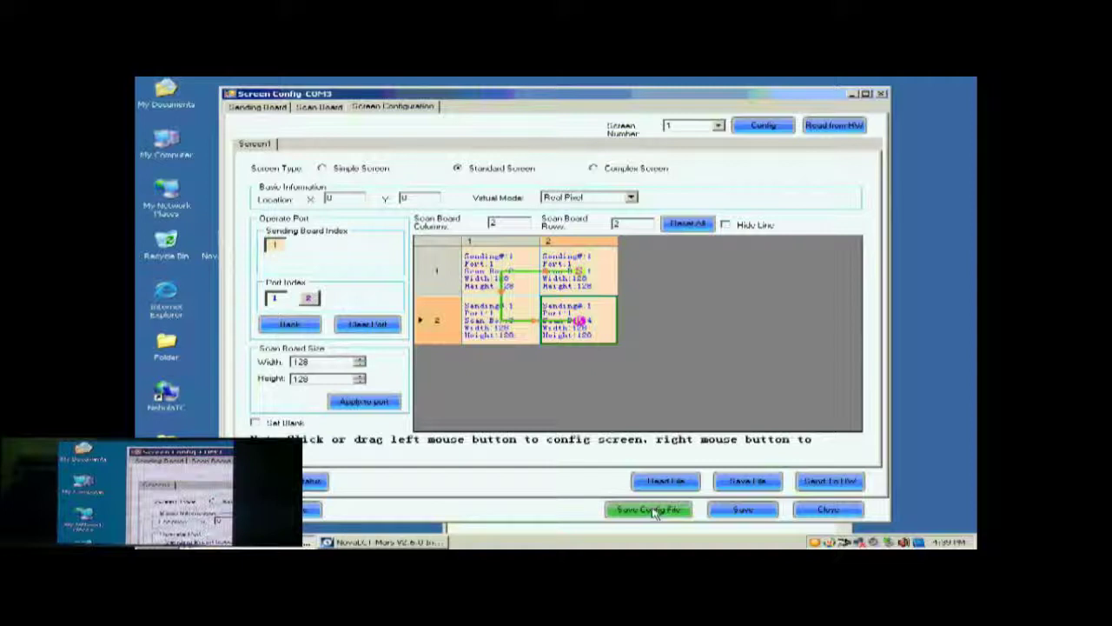
Step: Save the screen configuration as system profile 'buckup data' on the Desktop
left_click(653, 511)
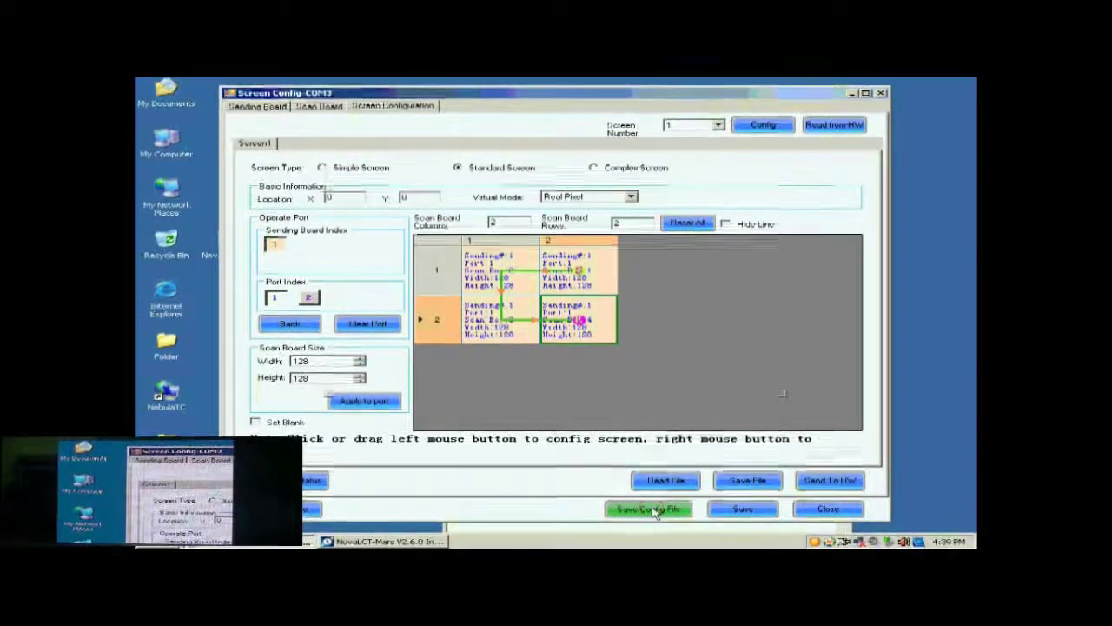
left_click(541, 365)
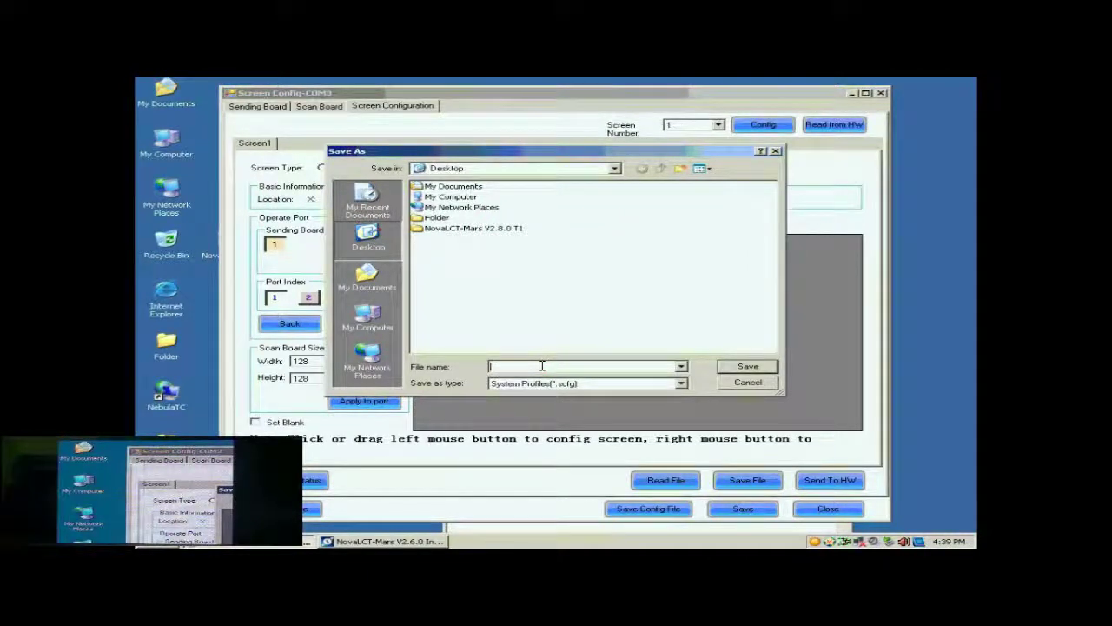
type("t")
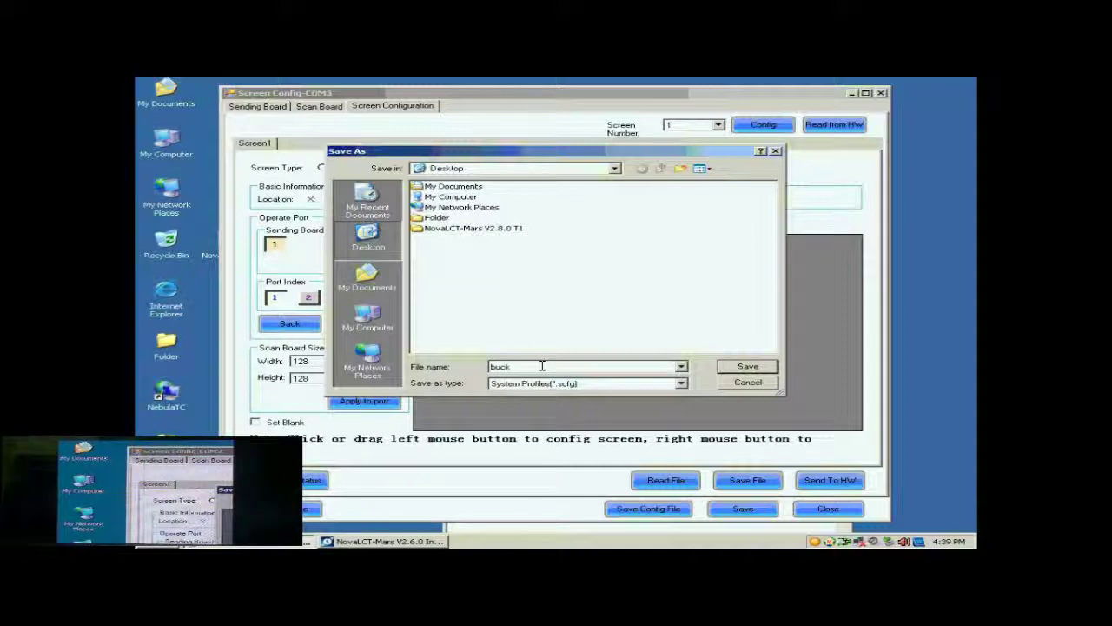
type("ucku")
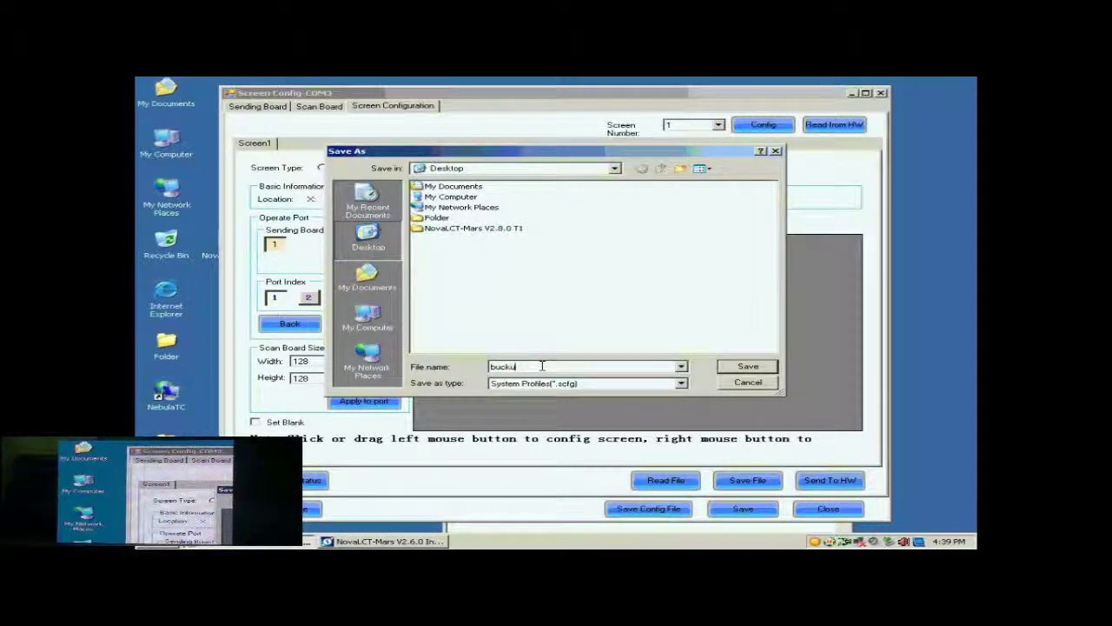
type("p data")
left_click(747, 367)
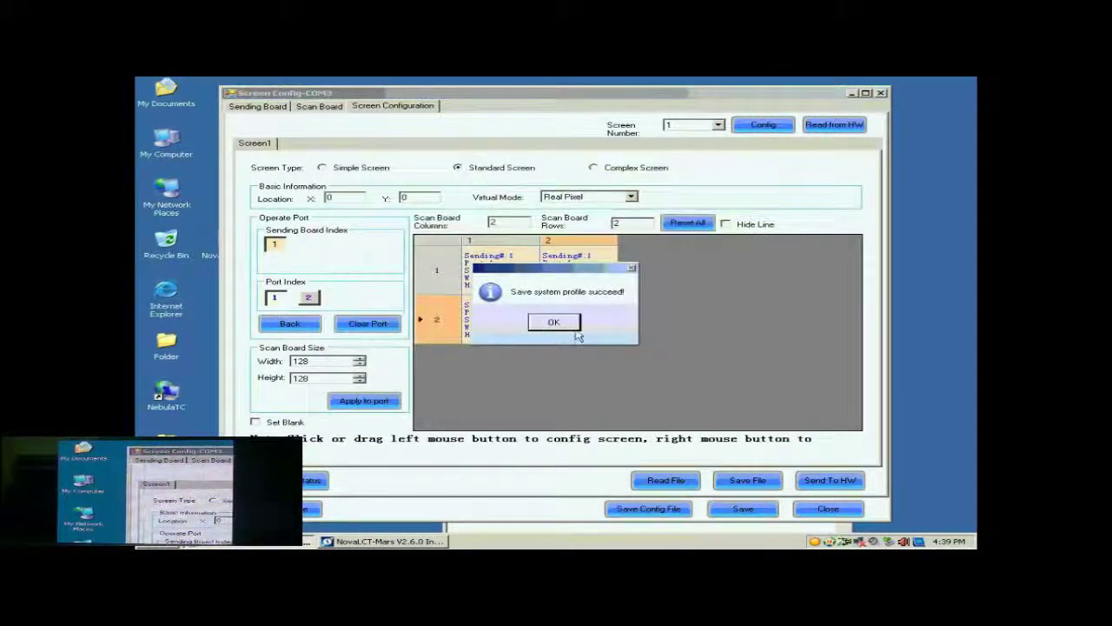
left_click(574, 328)
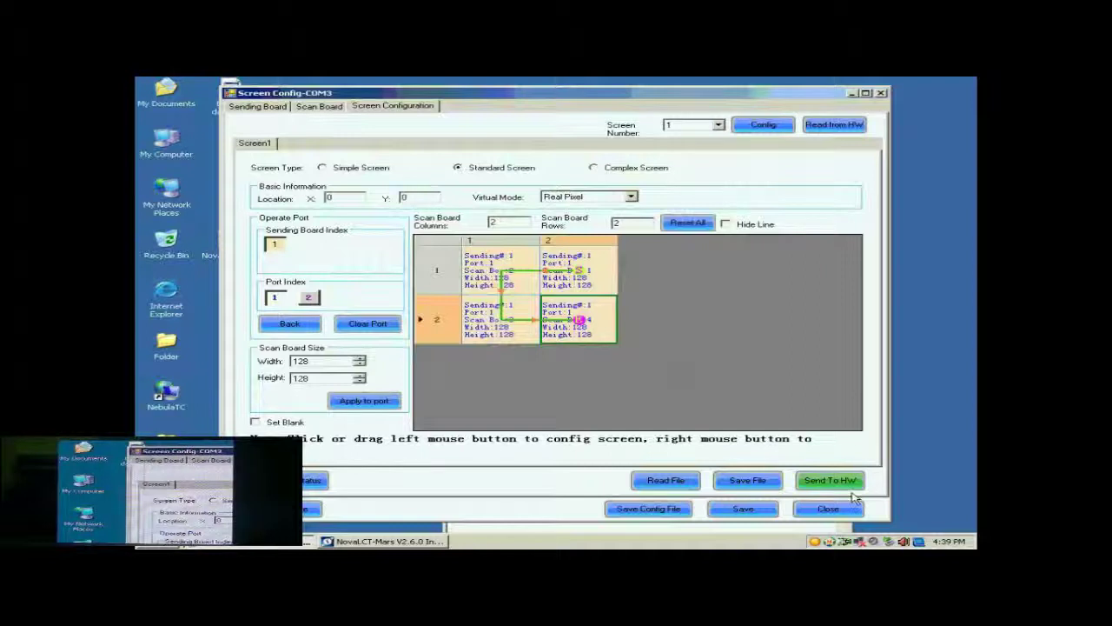
Step: Close and reopen Screen Configuration, choosing to load an existing config file
left_click(833, 512)
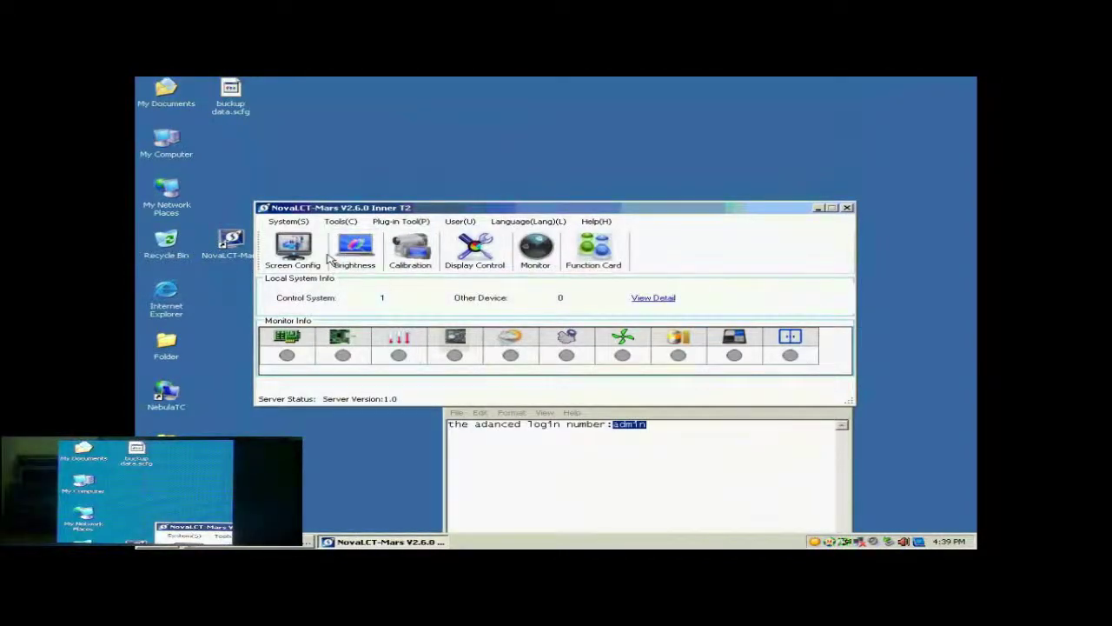
left_click(296, 249)
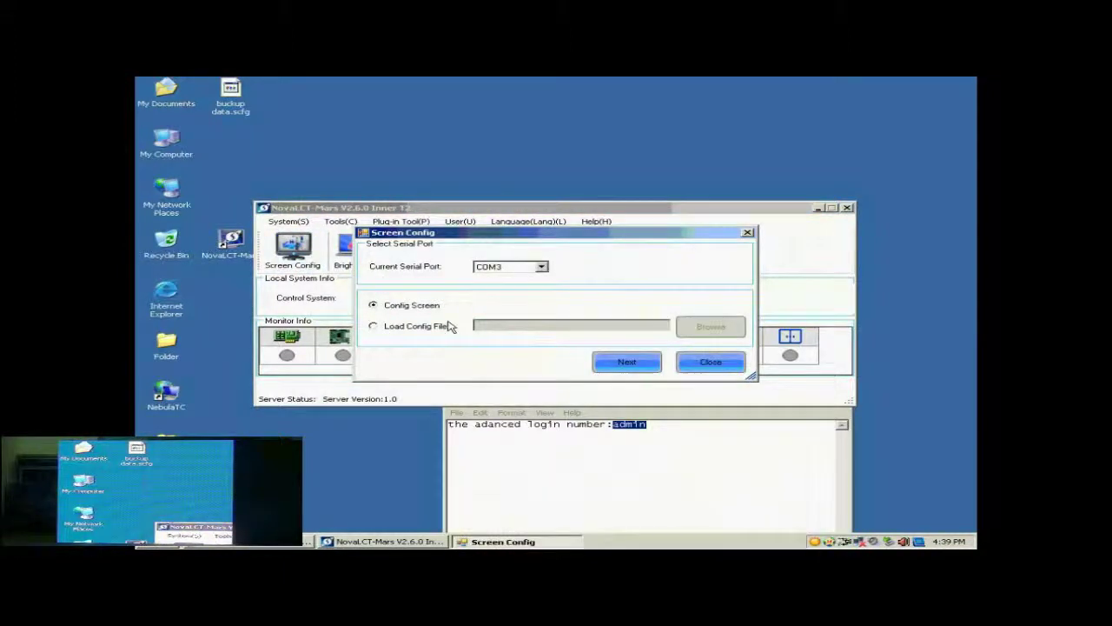
left_click(410, 328)
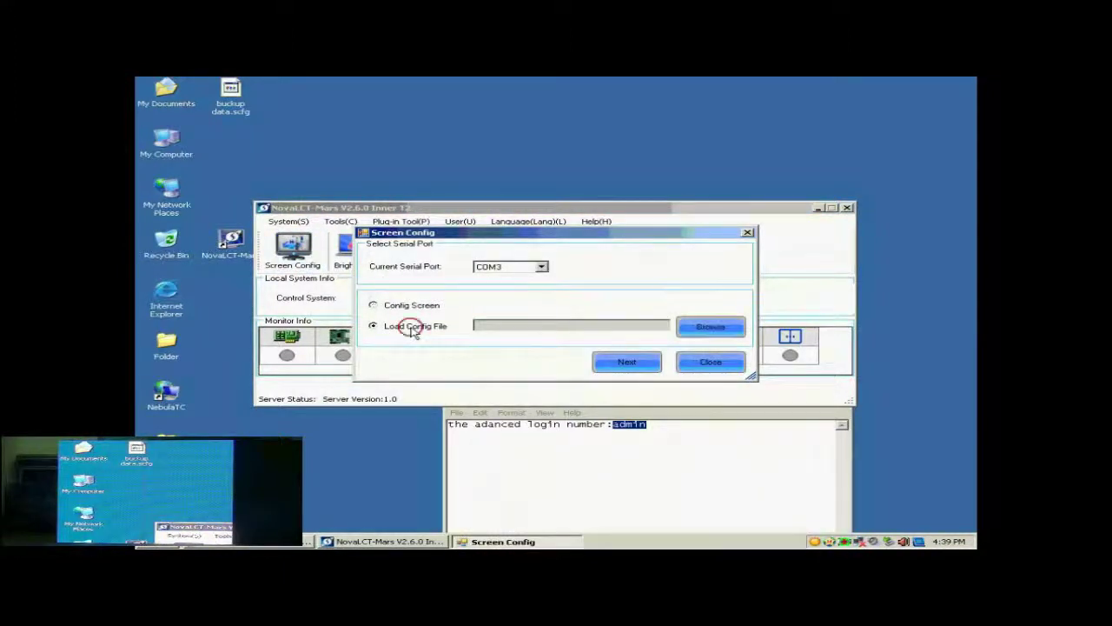
Step: Load buckup data.scfg and apply it to the screen until configuring finishes
left_click(690, 323)
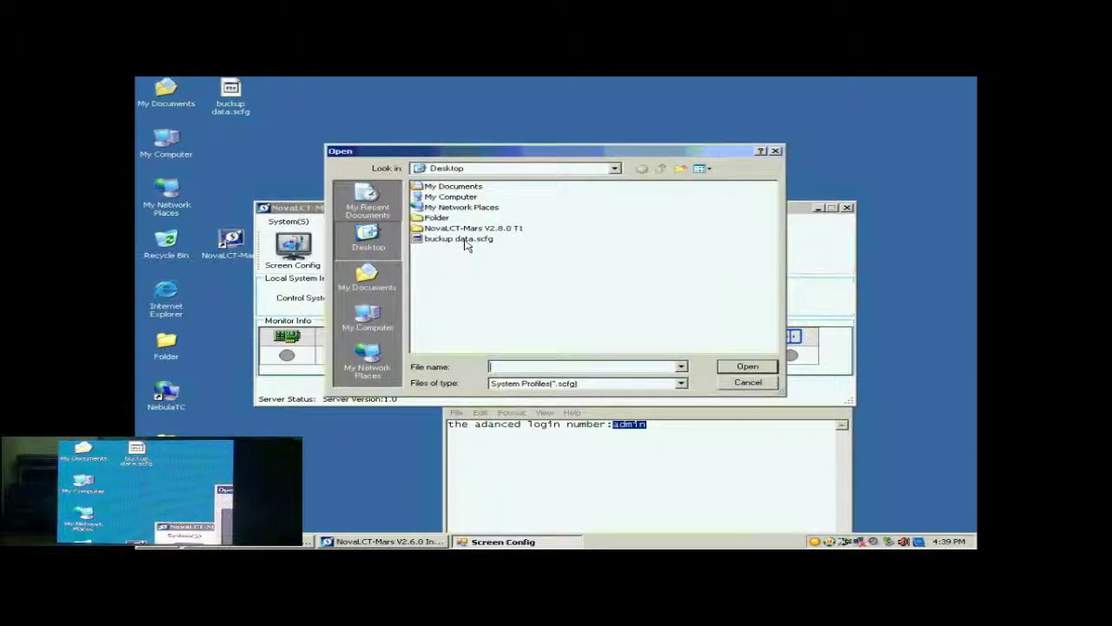
left_click(460, 239)
left_click(745, 368)
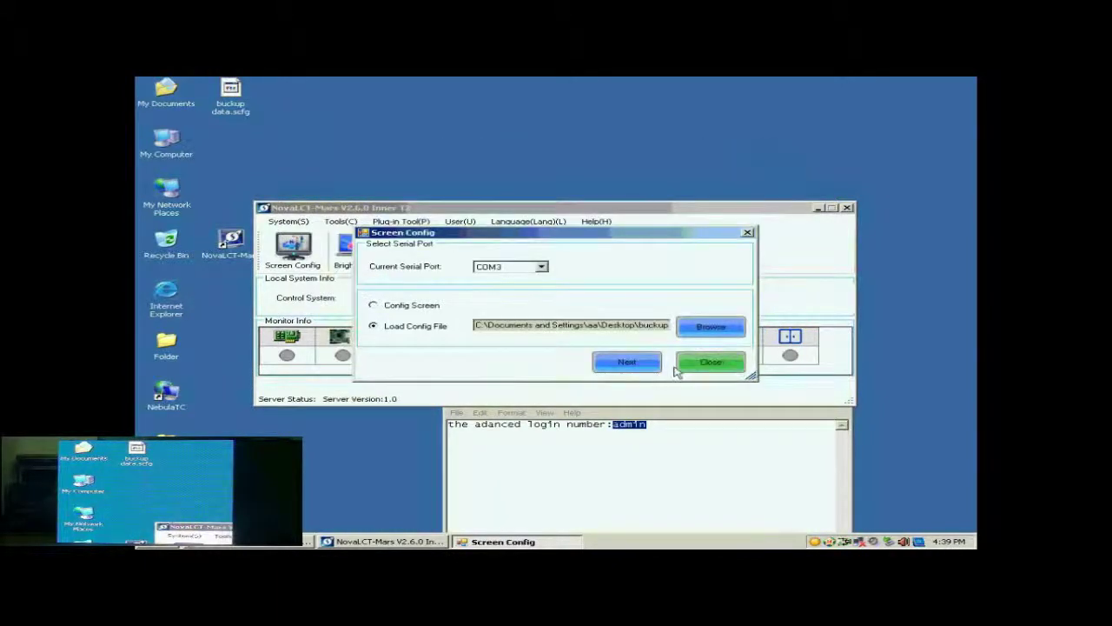
left_click(635, 365)
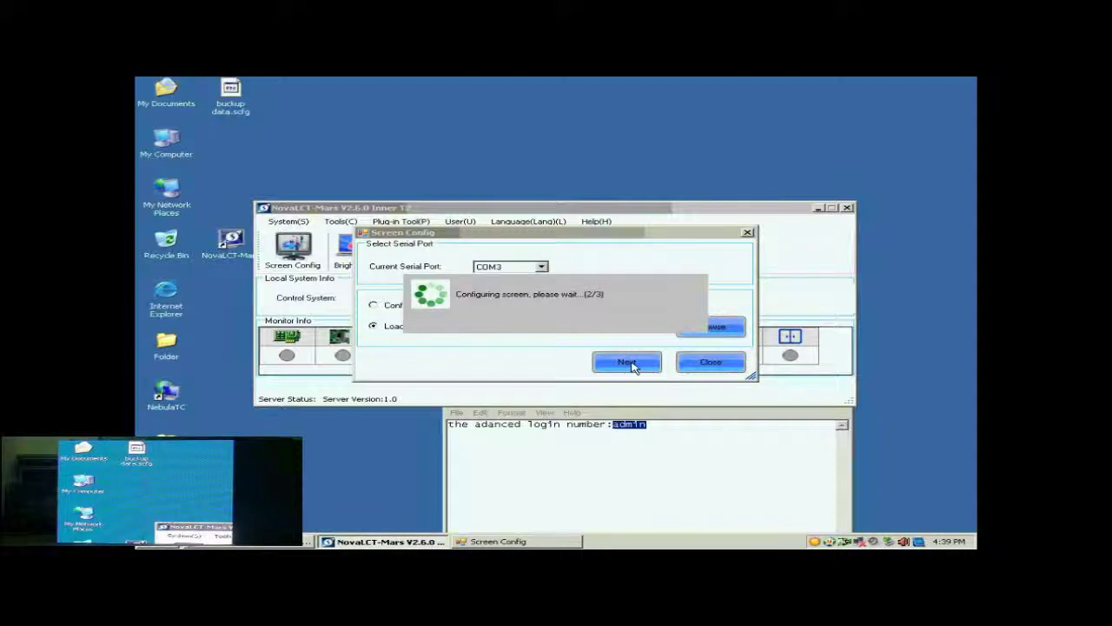
left_click(570, 324)
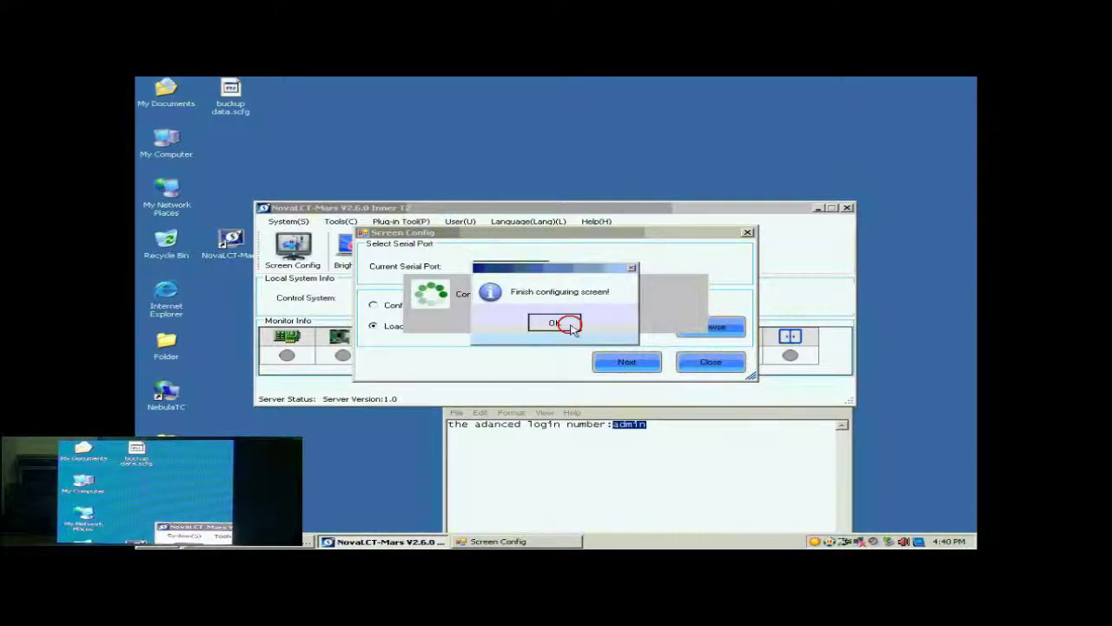